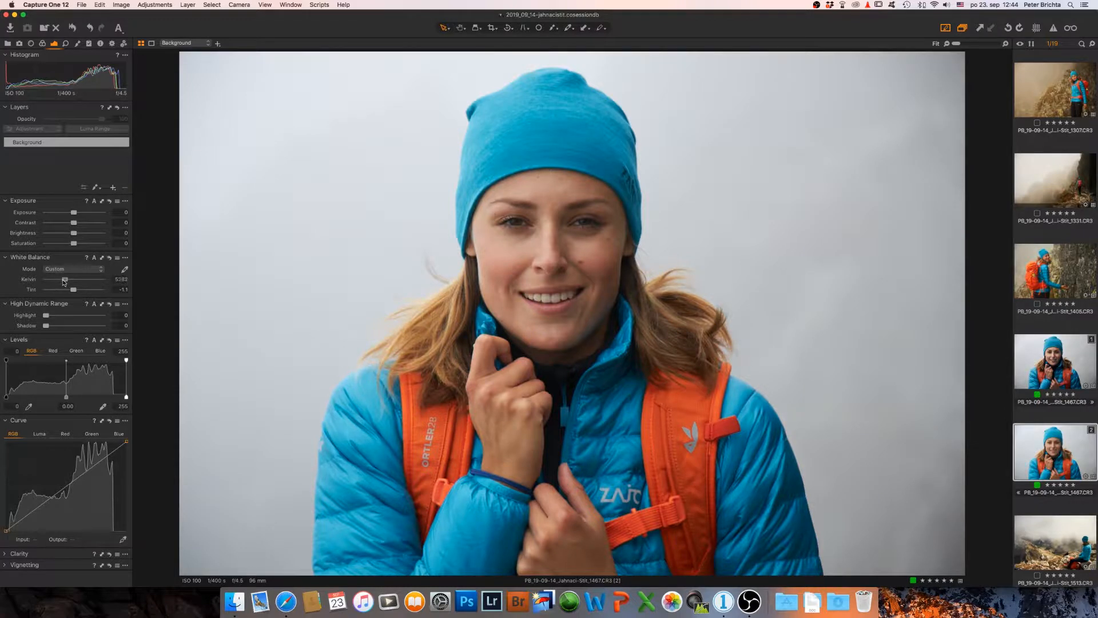
- Try white balance samples on the grey wall behind the woman and on the black collar area
left_click_drag(64, 283, 64, 282)
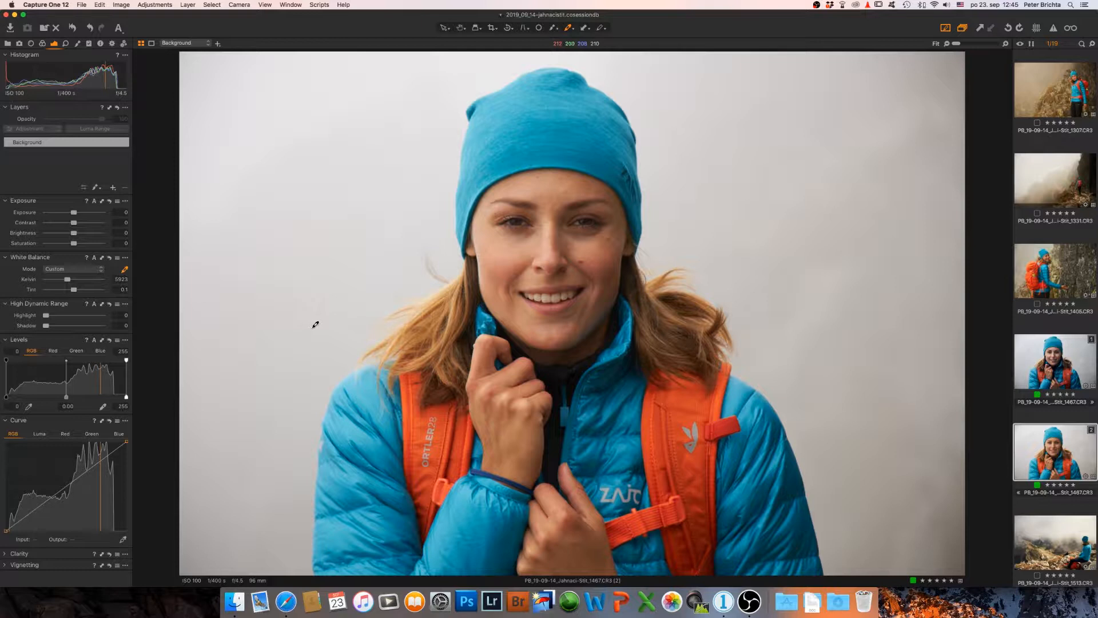
key("w")
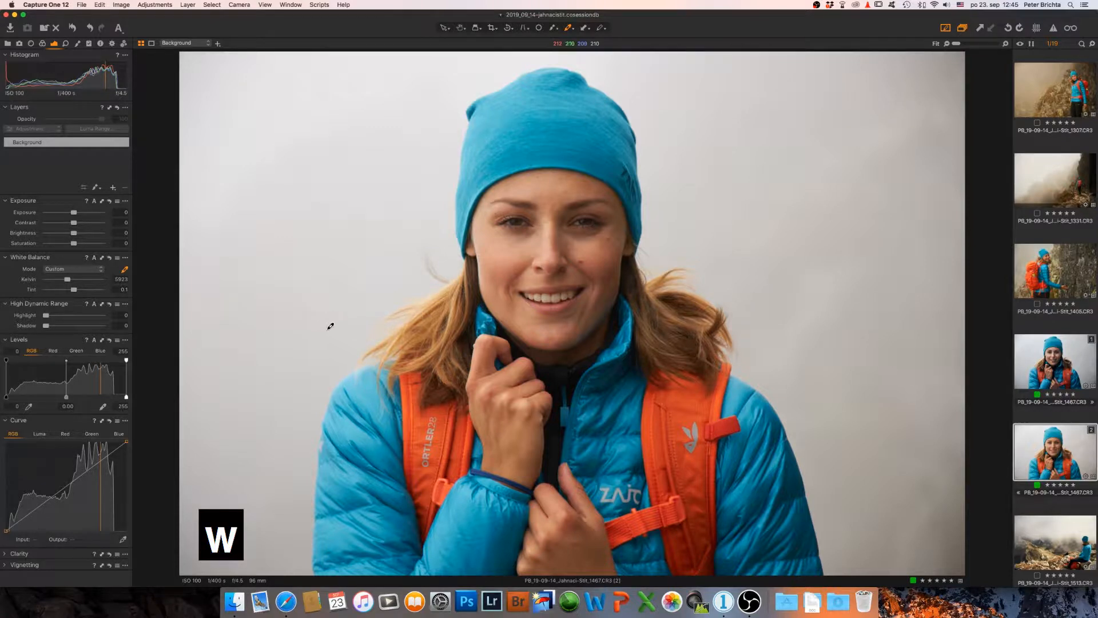
left_click(329, 322)
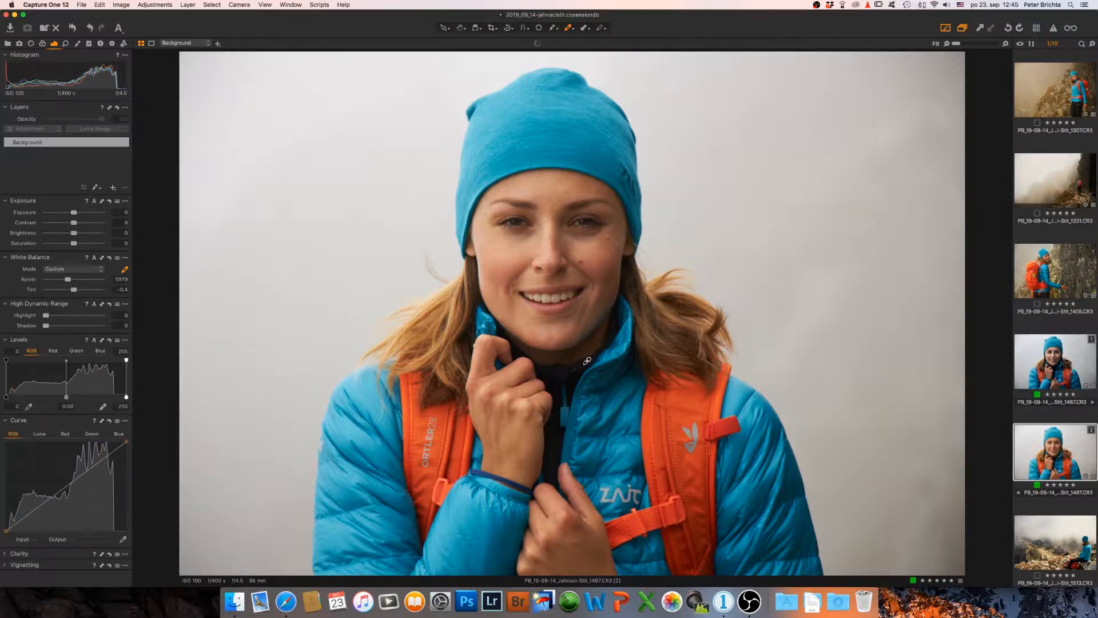
left_click(718, 292)
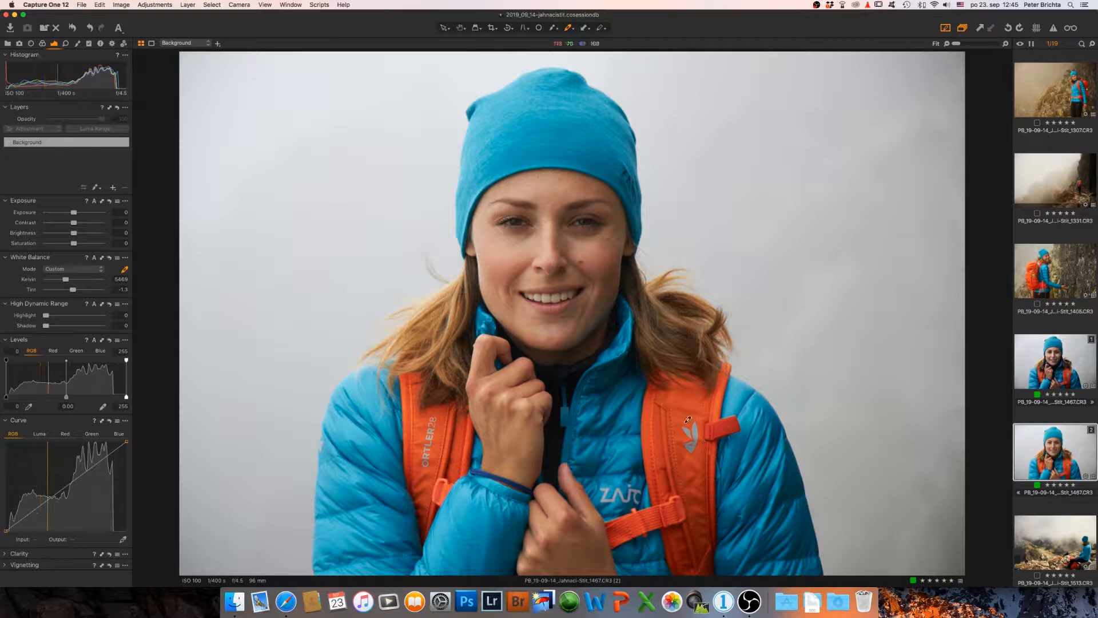
left_click(547, 369)
left_click(572, 371)
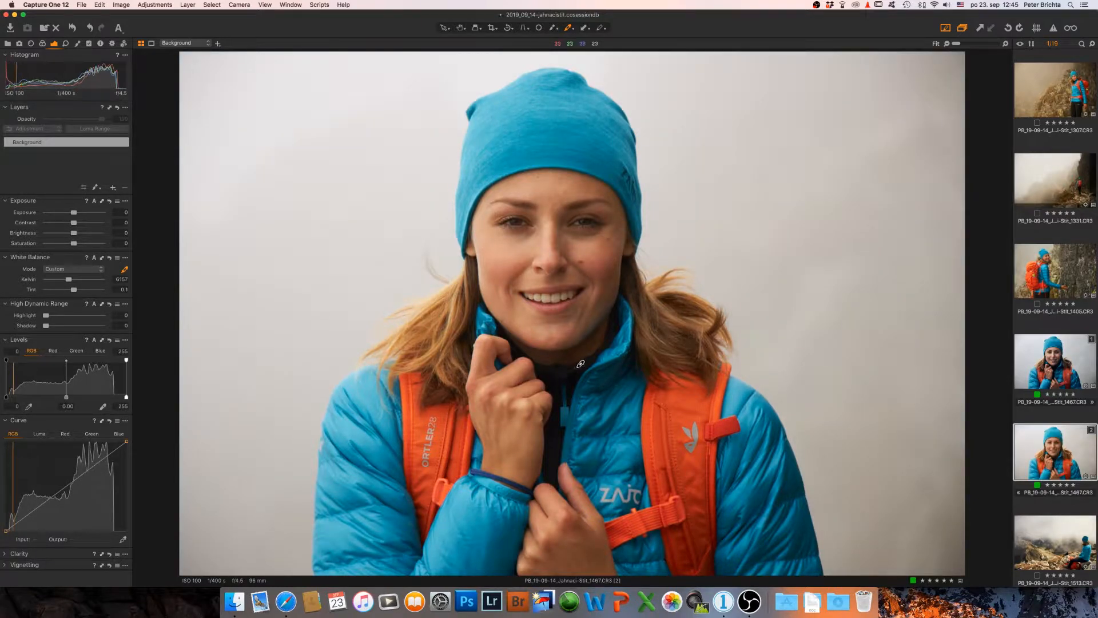
left_click(580, 364)
left_click(562, 398)
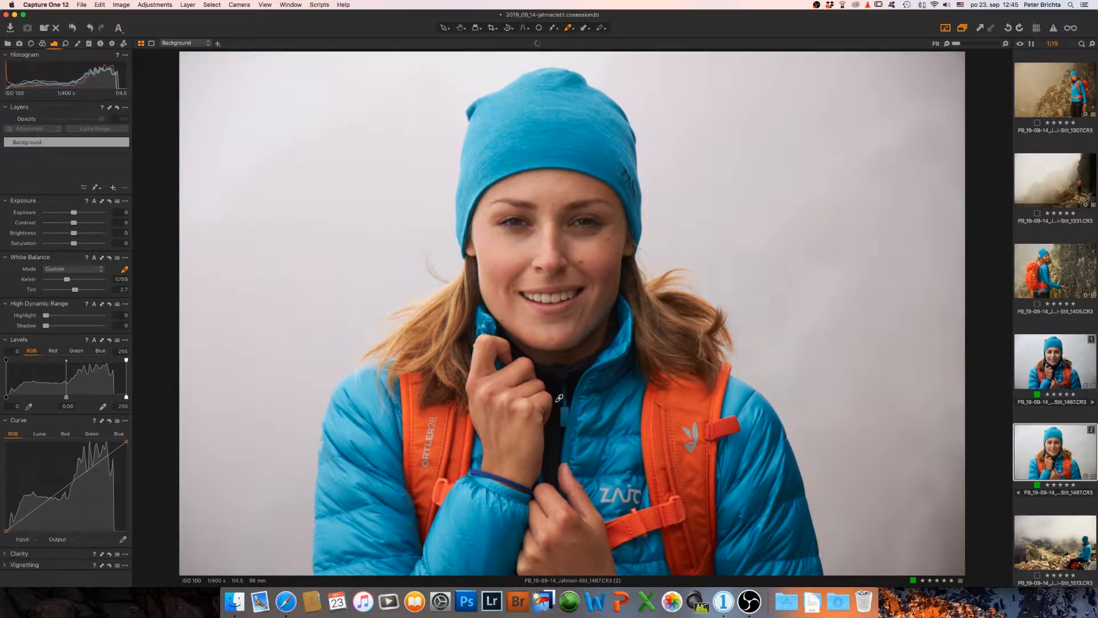
left_click(549, 376)
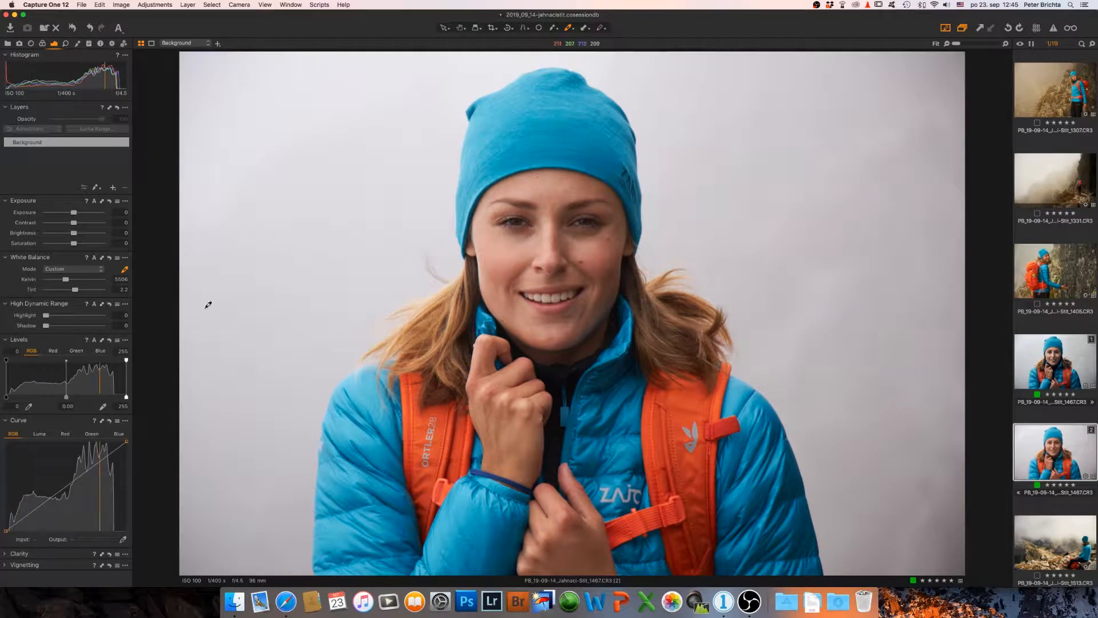
- Set Kelvin to 5232 and Tint to -1.5, with Exposure -0.53, Contrast 10, Brightness 5 and Saturation -19 on the background
left_click_drag(68, 280, 73, 291)
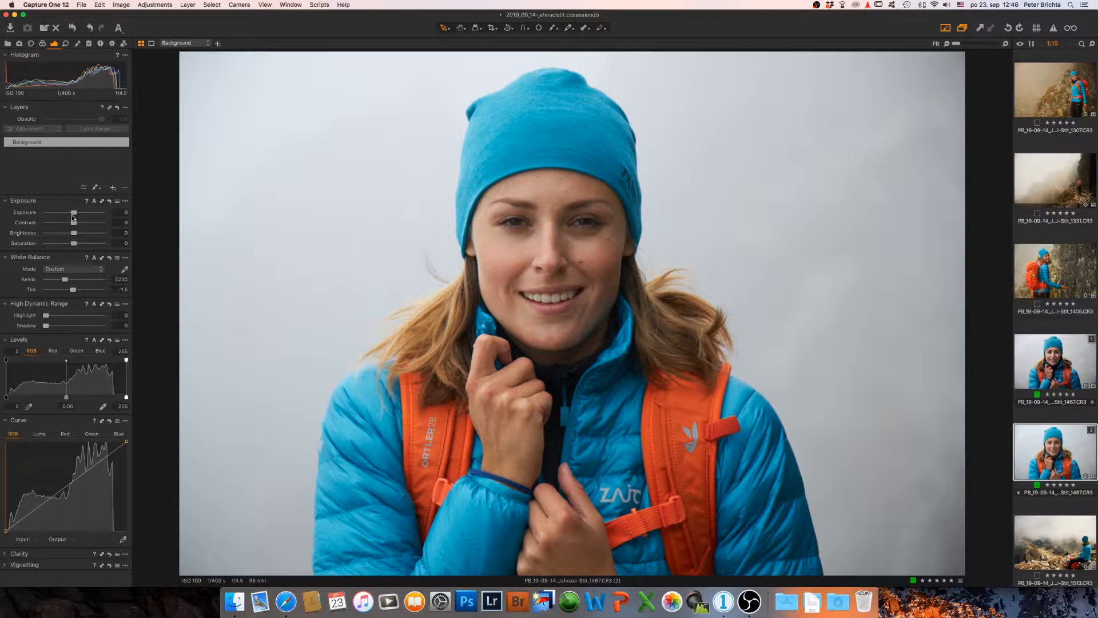
left_click_drag(74, 213, 70, 213)
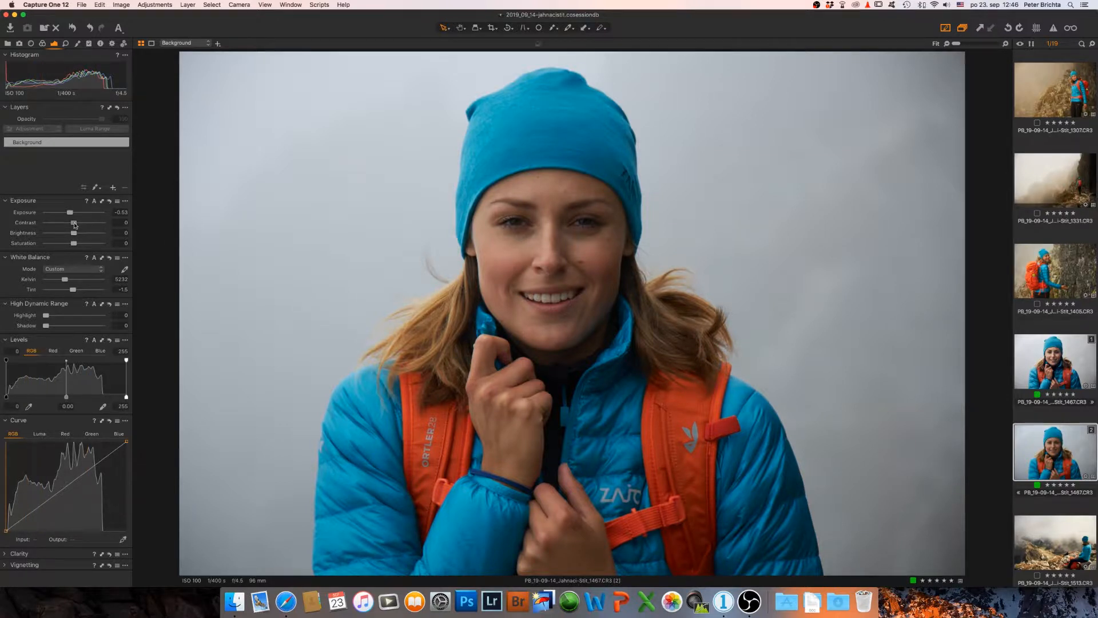
left_click_drag(75, 225, 80, 223)
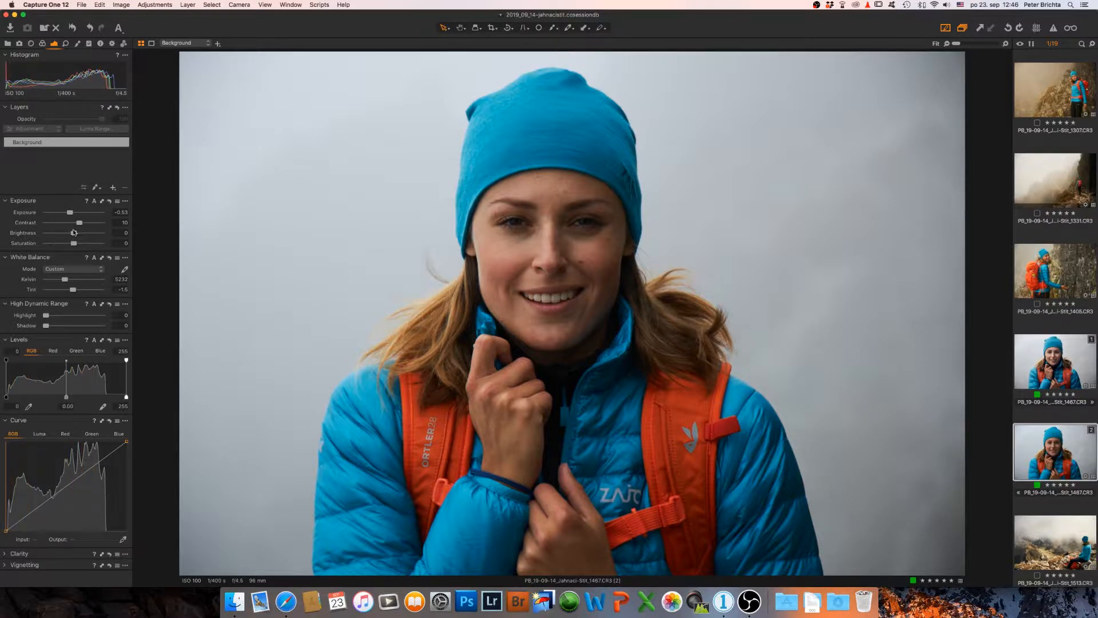
left_click_drag(73, 234, 68, 245)
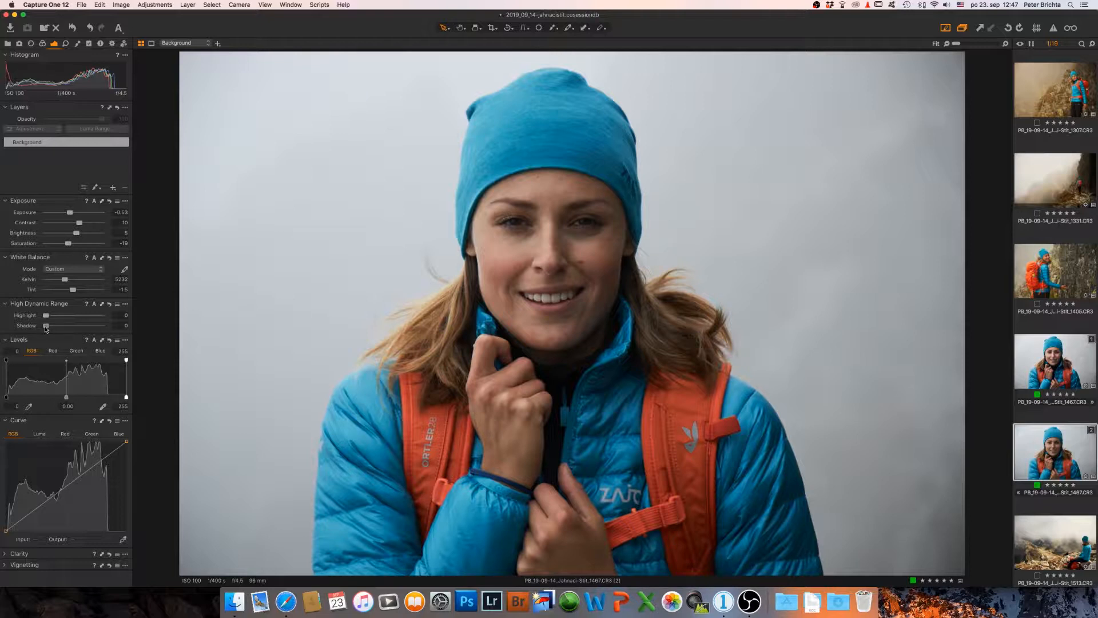
- Set both the High Dynamic Range Highlight and Shadow values to 6 on the background
left_click_drag(47, 329, 50, 328)
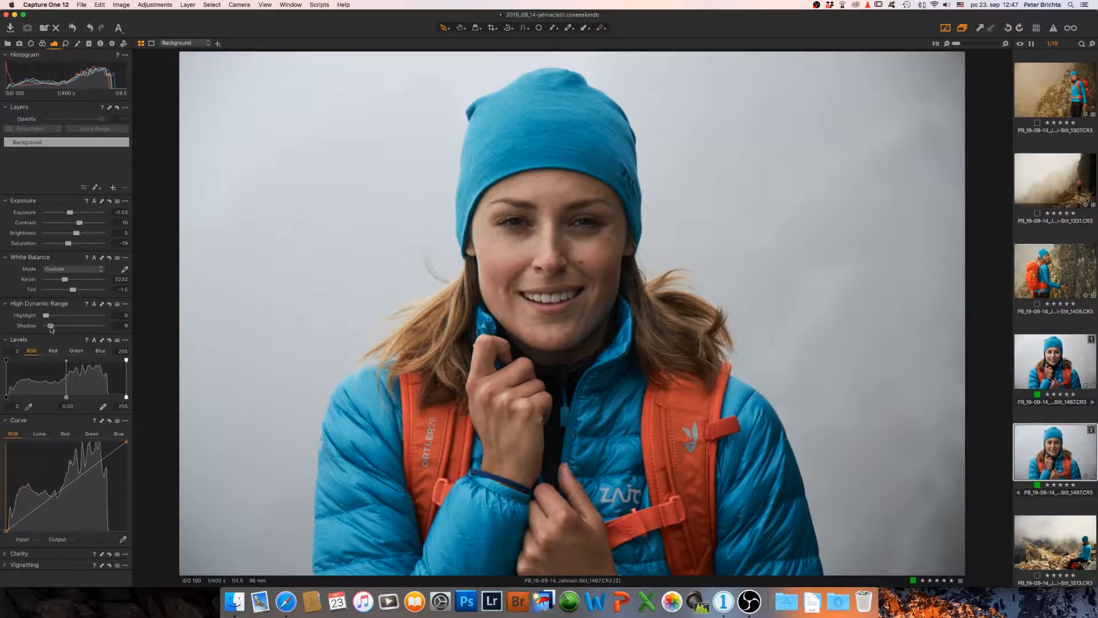
left_click_drag(49, 326, 49, 319)
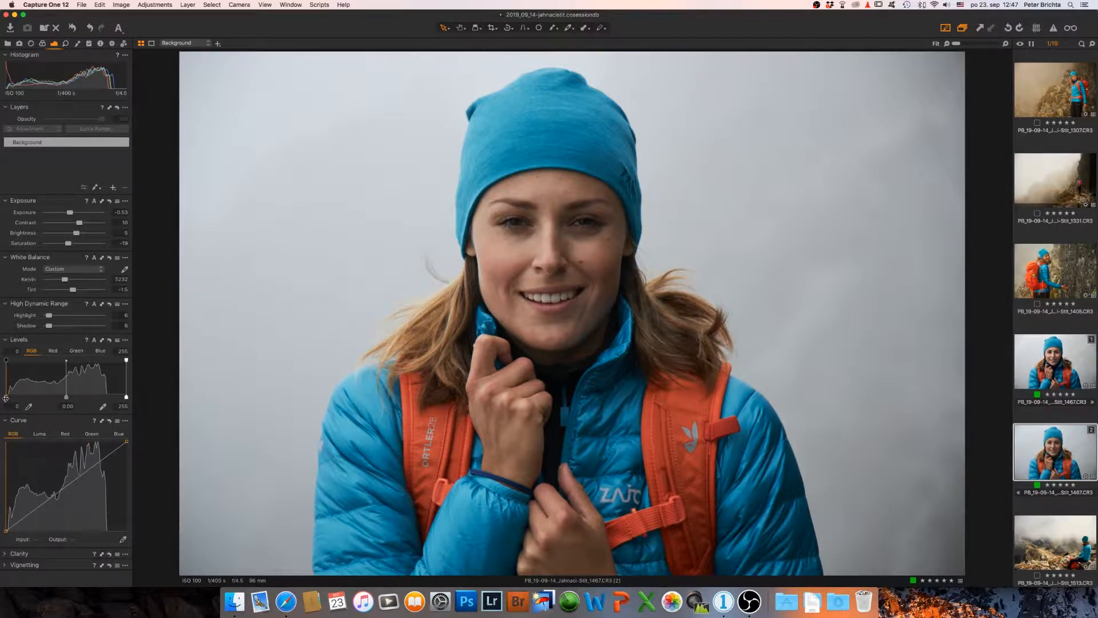
- Set the RGB levels' black point to 6 and white point to 246, and turn off the exposure warning
left_click_drag(5, 397, 6, 397)
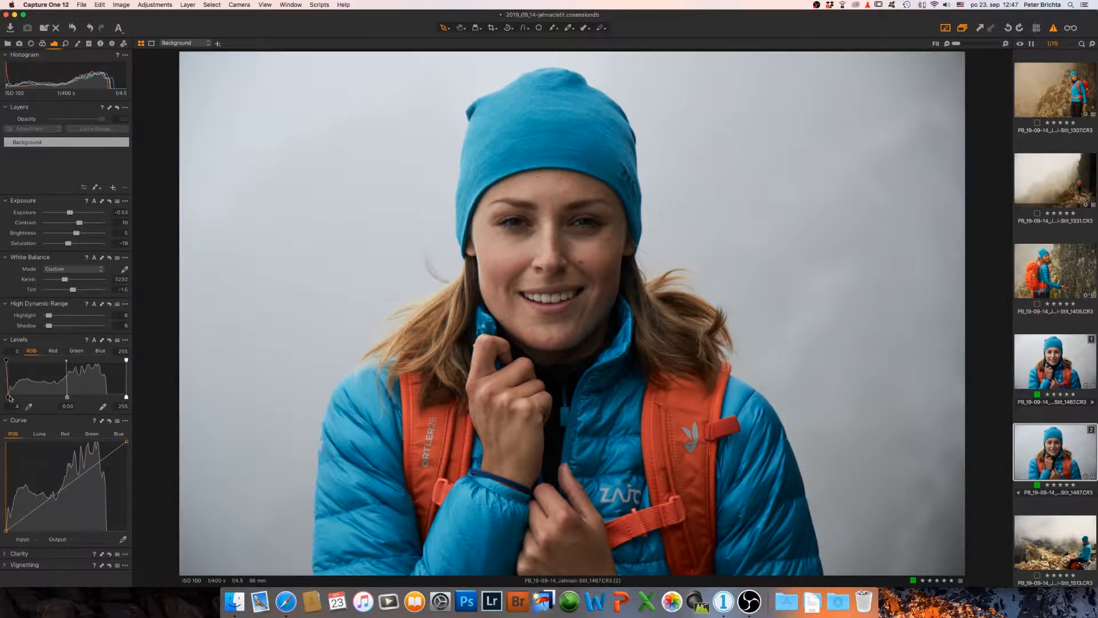
left_click_drag(9, 397, 11, 395)
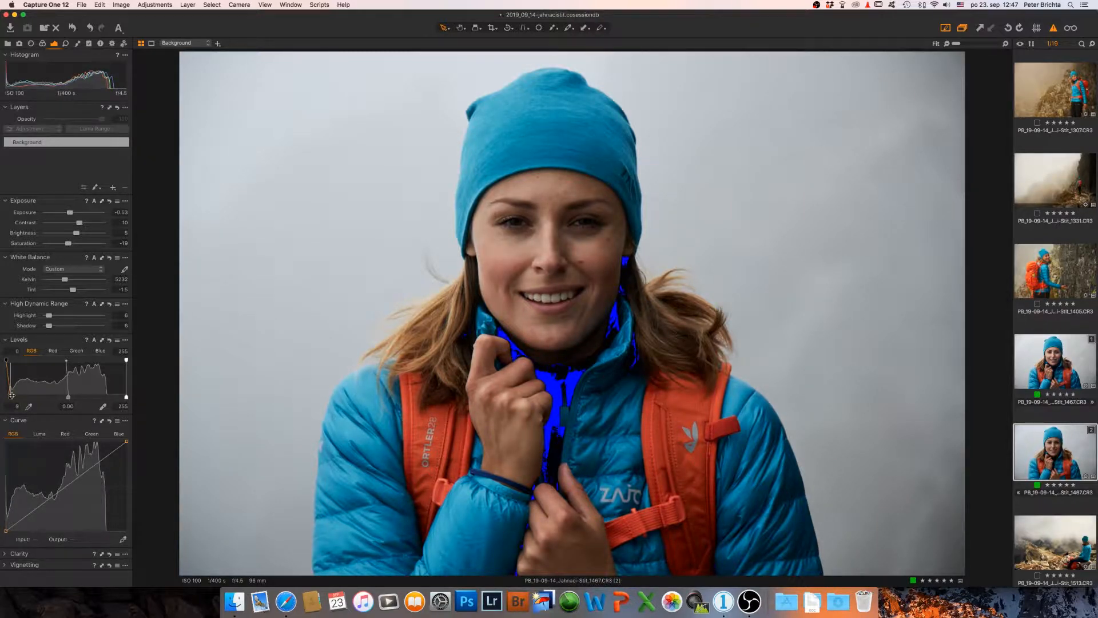
left_click_drag(11, 395, 11, 398)
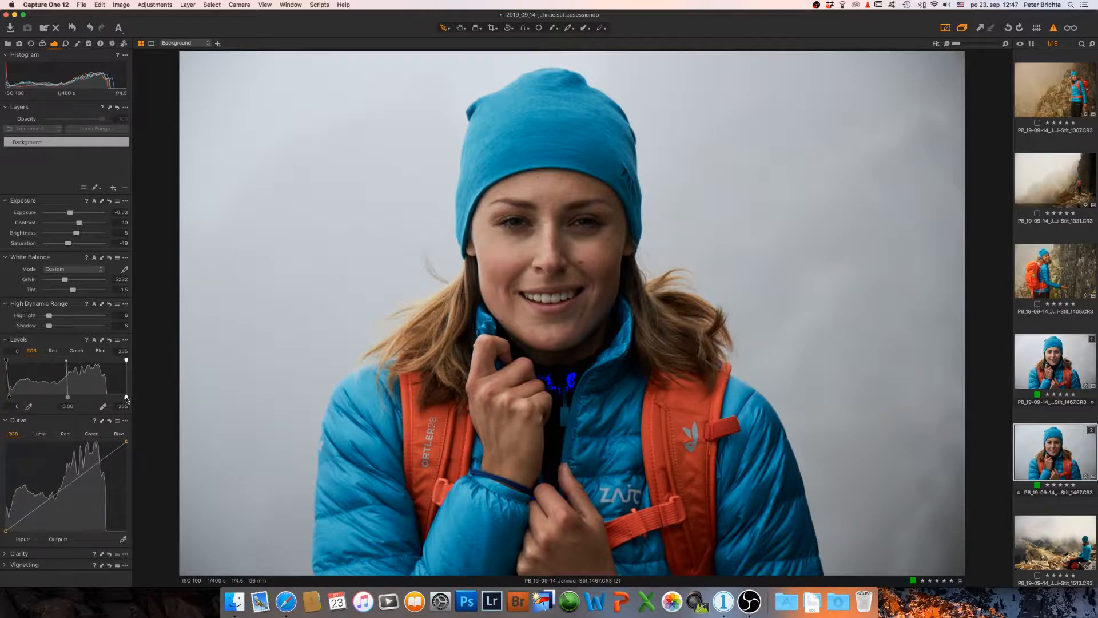
left_click_drag(127, 398, 122, 398)
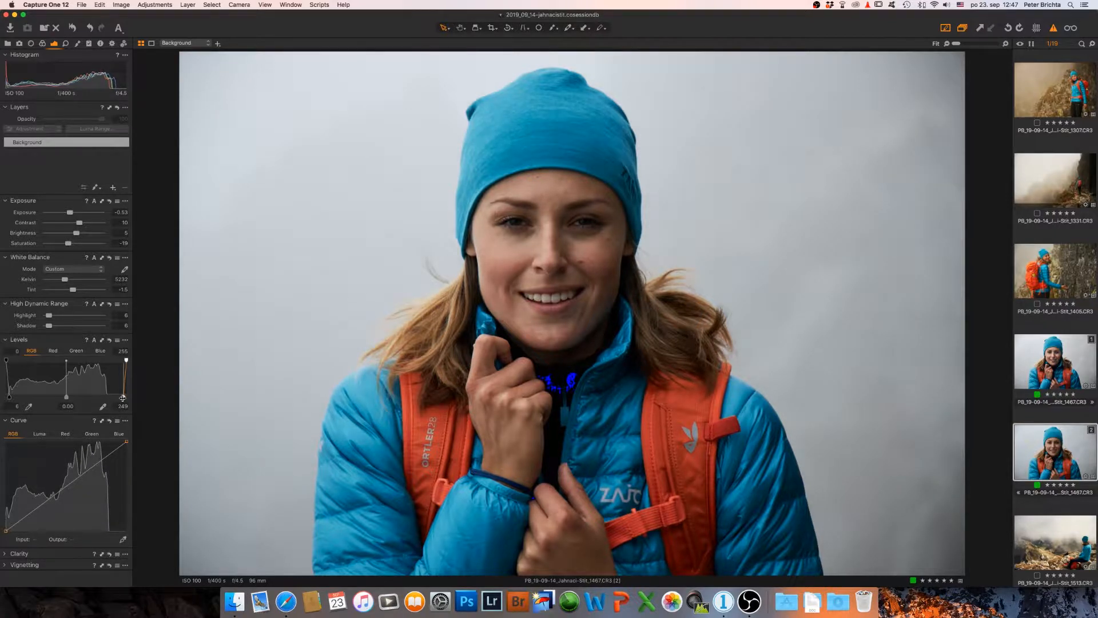
left_click_drag(122, 398, 122, 397)
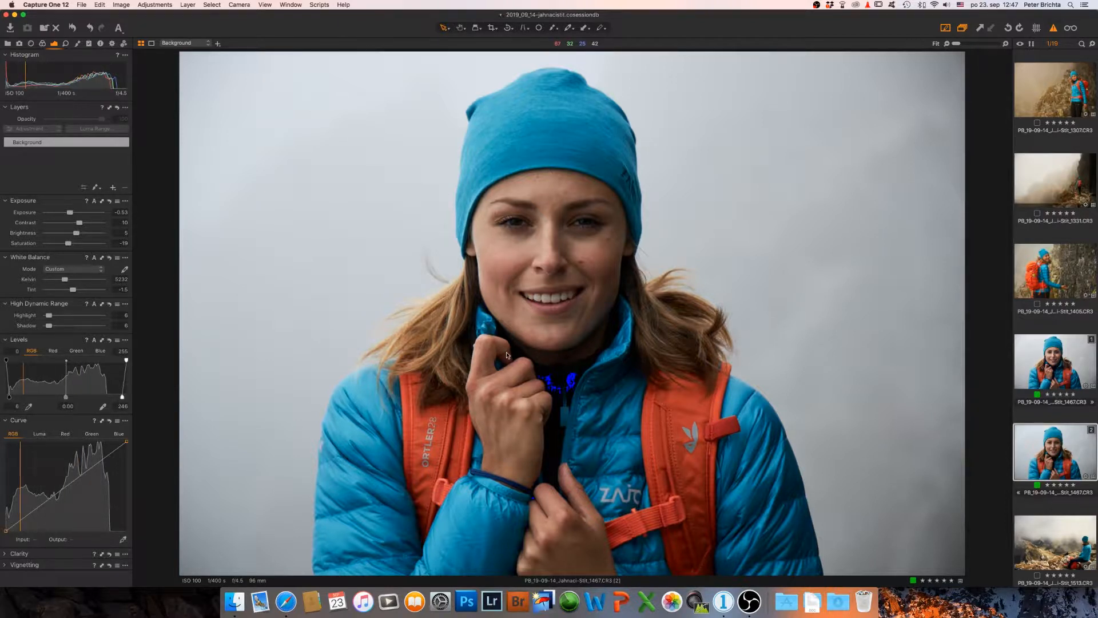
left_click(1055, 28)
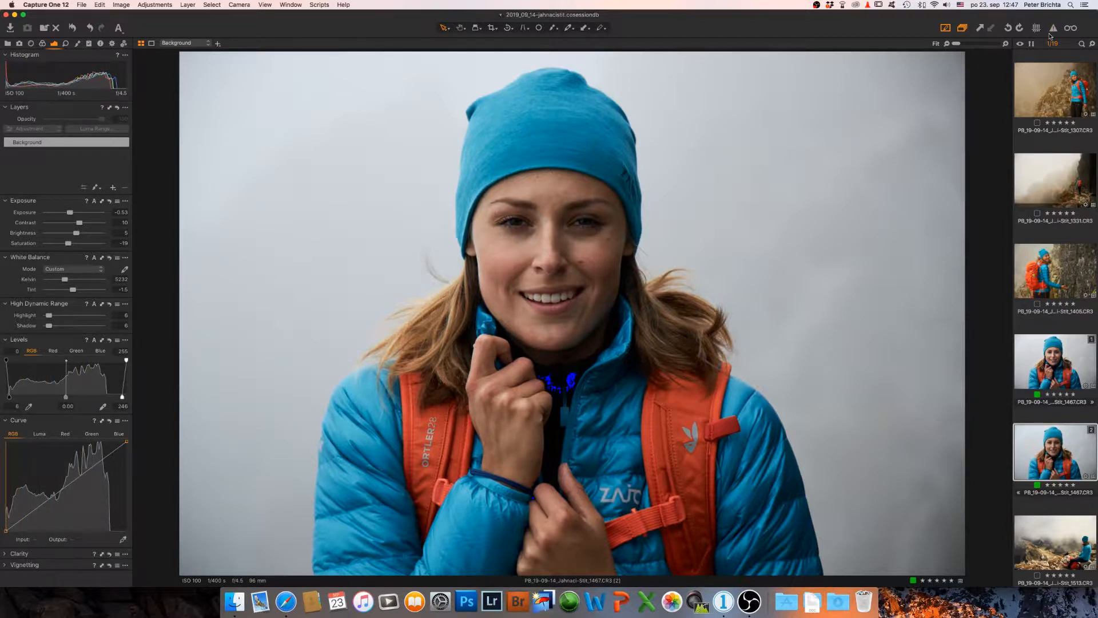
- Add an adjustment layer with a large radial gradient mask centred on the face and set its Brightness to 9
left_click(113, 189)
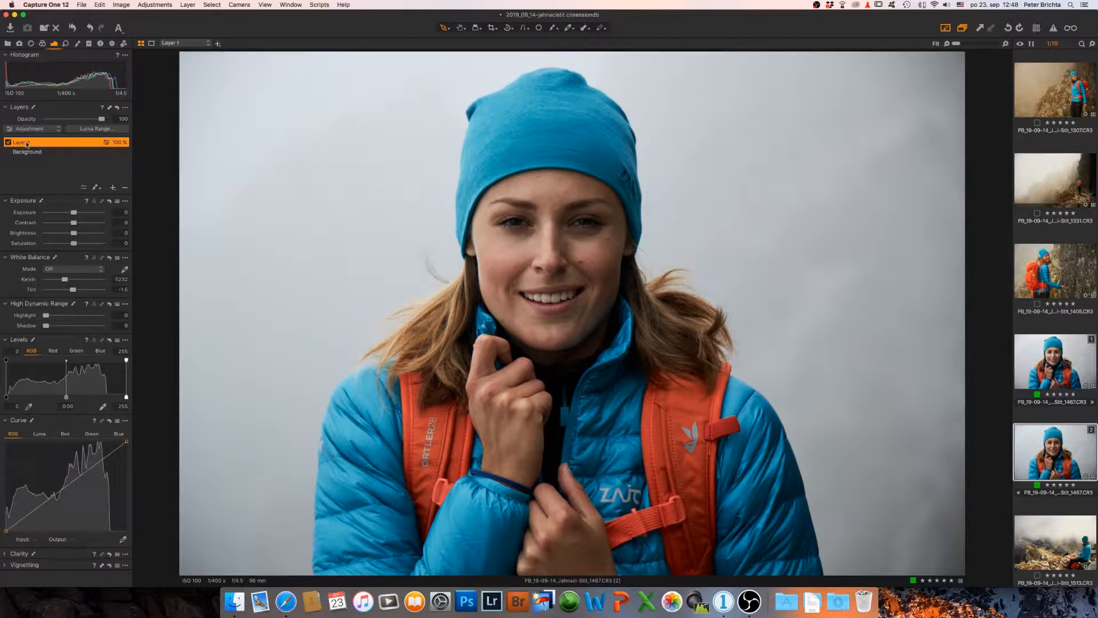
right_click(70, 144)
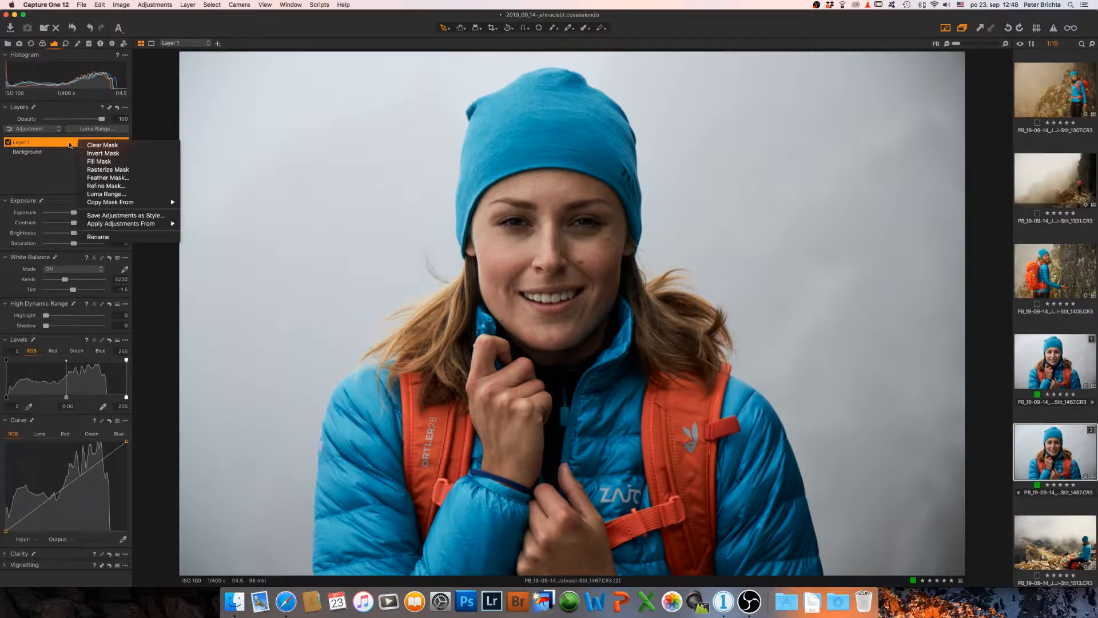
left_click(51, 145)
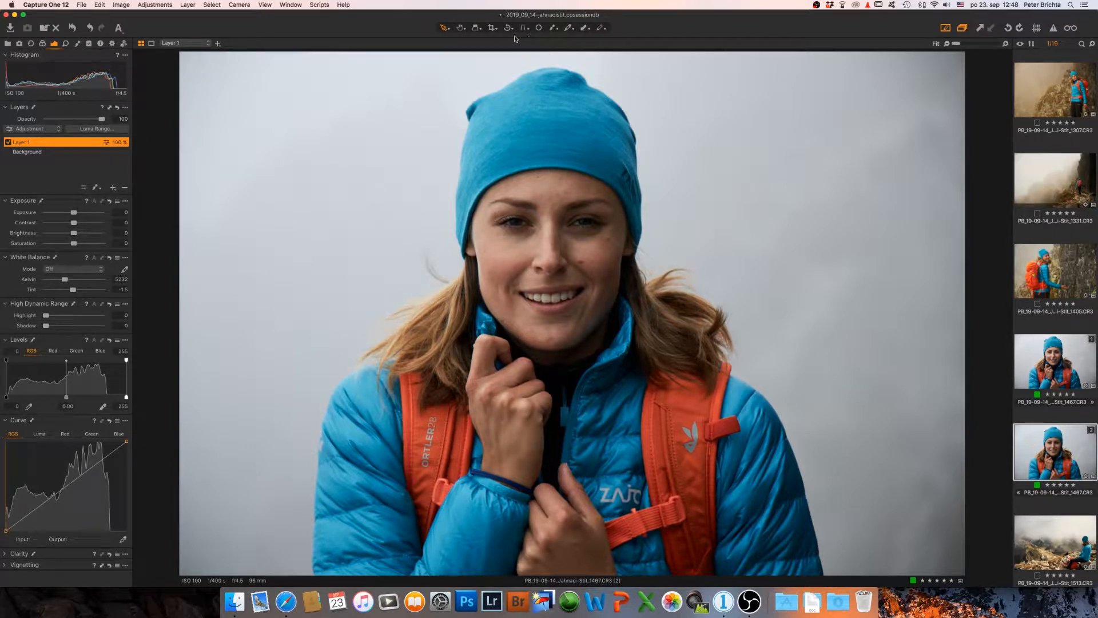
left_click(553, 29)
left_click(554, 28)
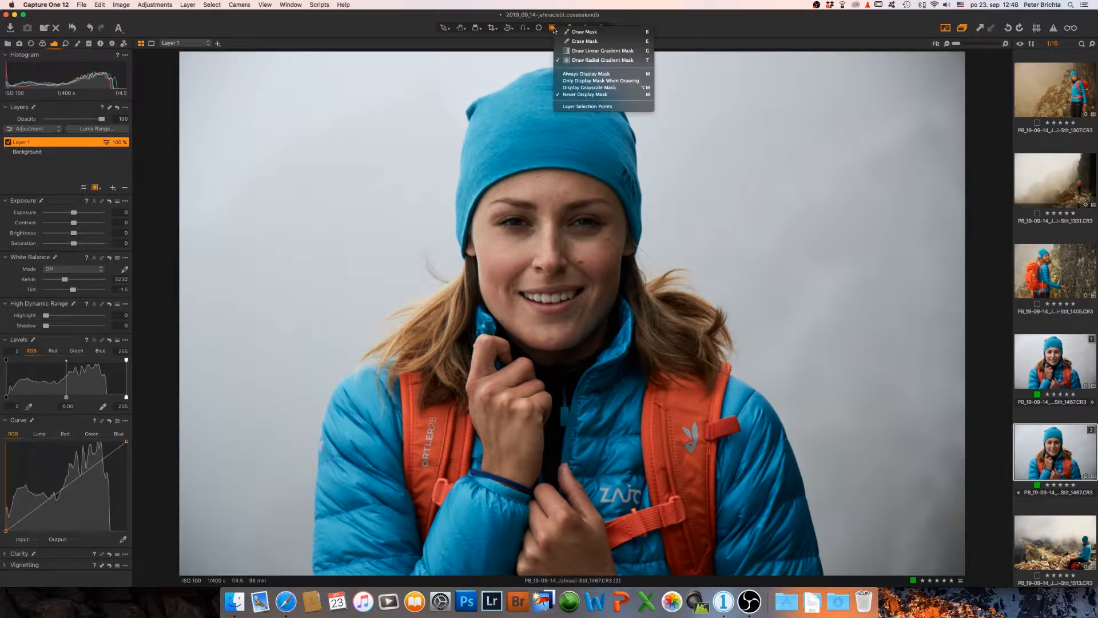
left_click(628, 62)
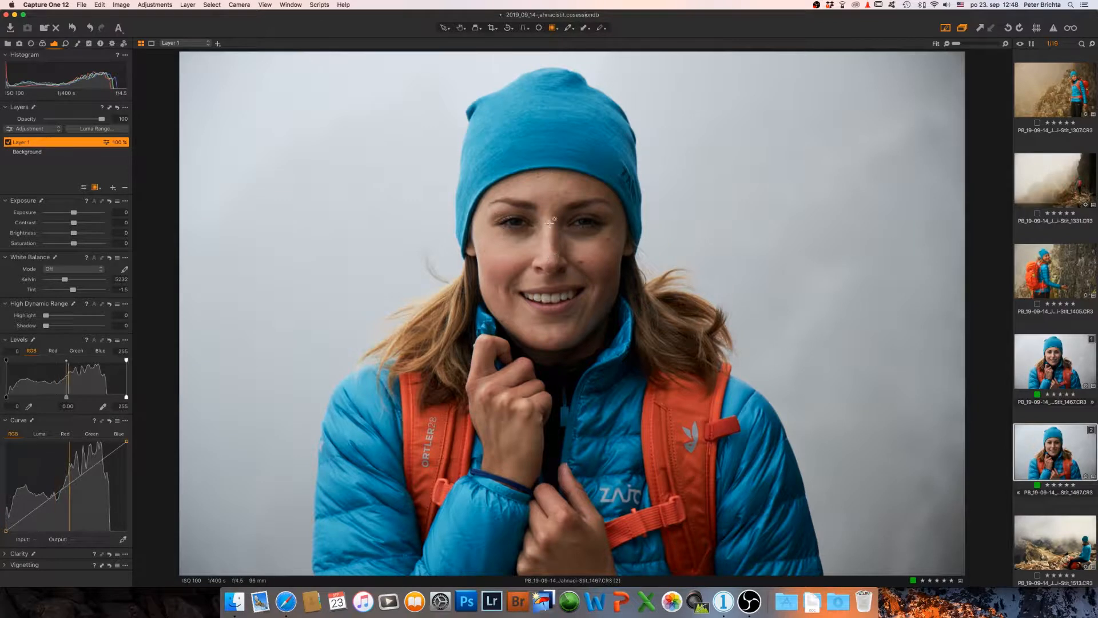
left_click_drag(551, 224, 748, 427)
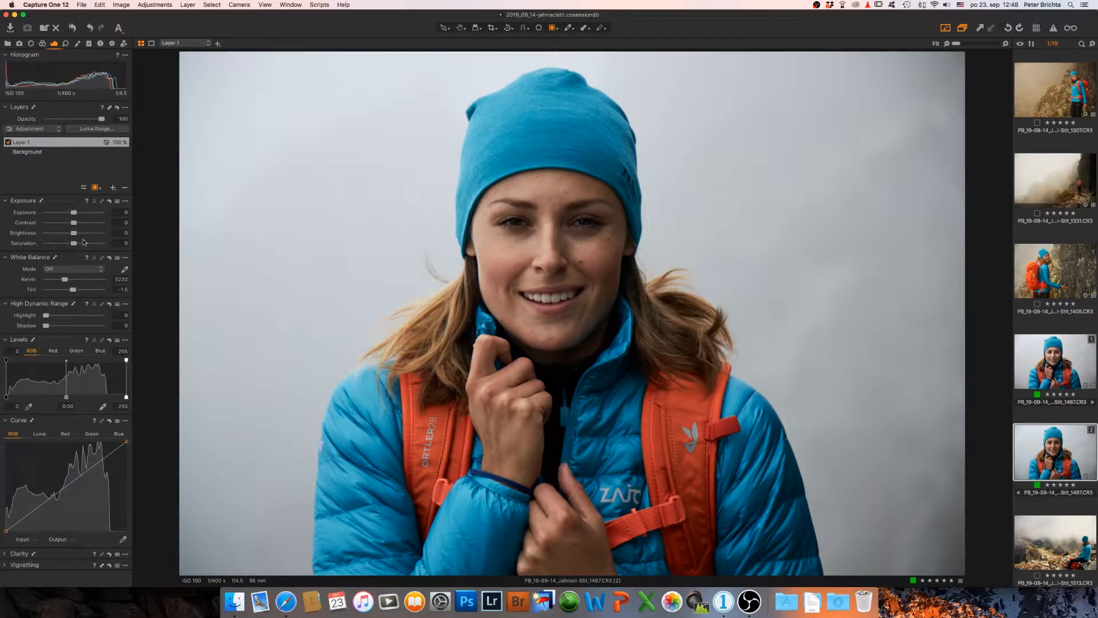
left_click_drag(73, 236, 79, 235)
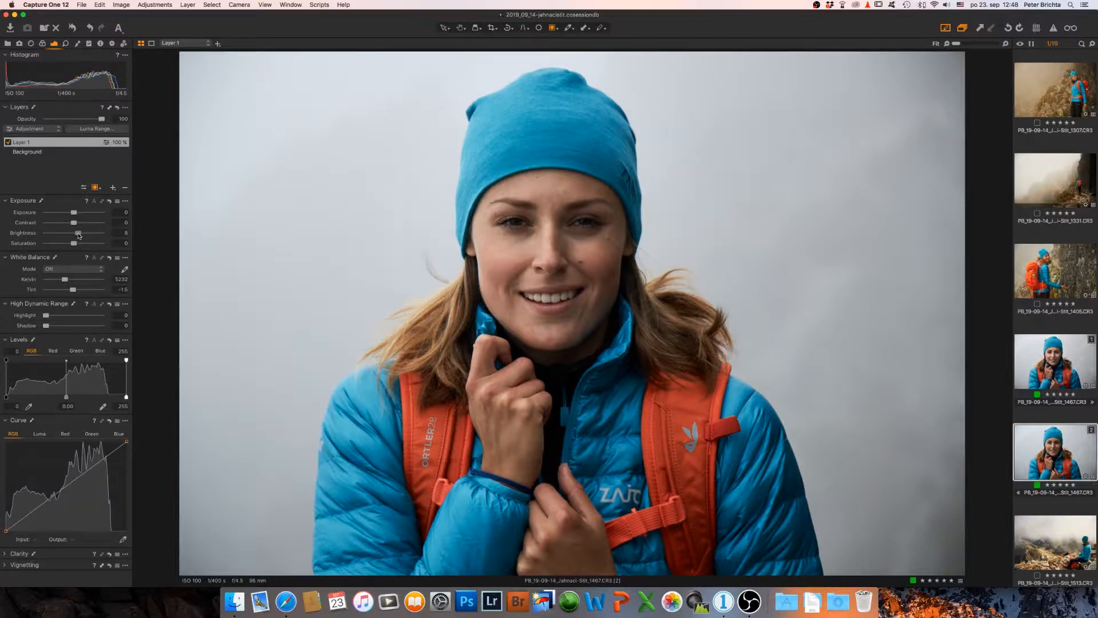
- Add a second adjustment layer with a smaller radial gradient mask over the face and set its Brightness to 4
left_click(112, 188)
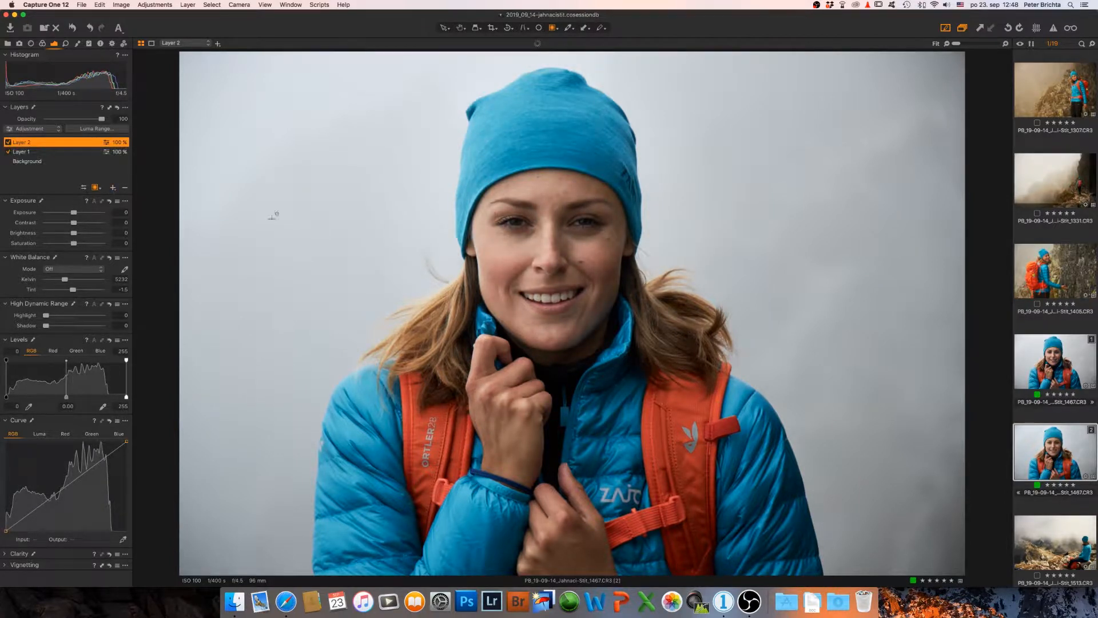
mouse_move(554, 225)
left_mouse_down()
mouse_move(655, 238)
mouse_move(677, 269)
left_mouse_up()
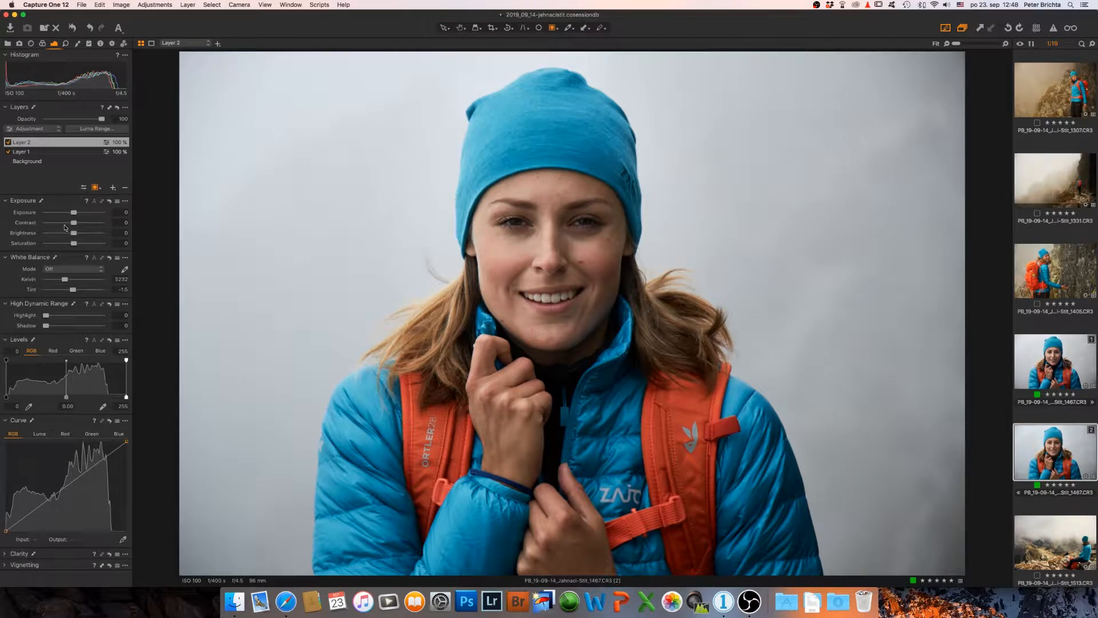
key("m")
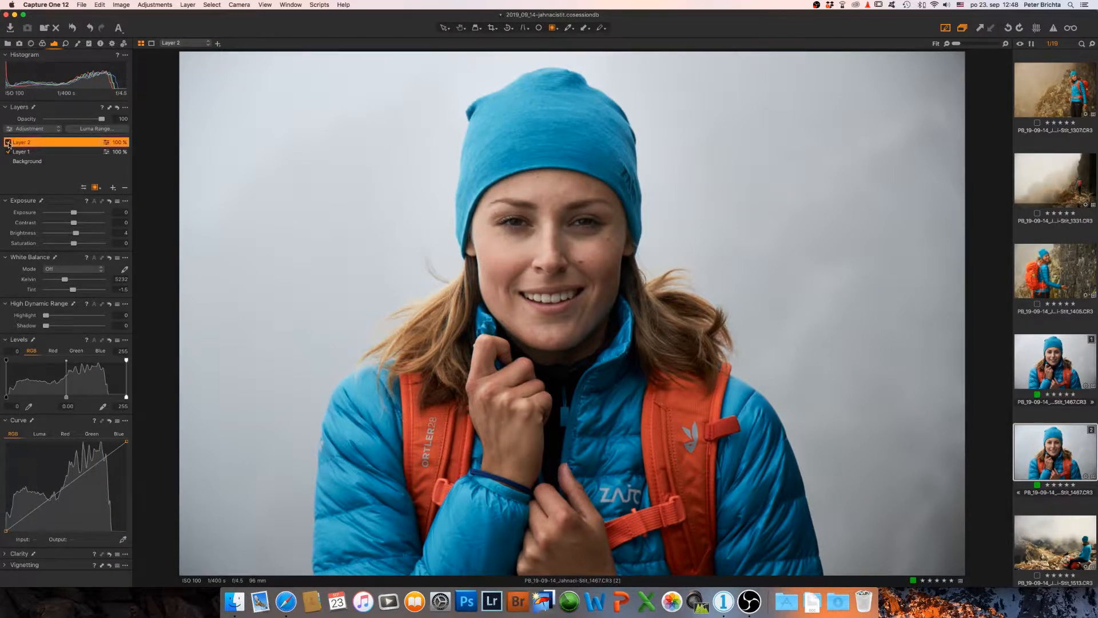
- Compare each radial layer on and off, setting Layer 2's opacity to 81 and Layer 1's to 94
left_click(9, 143)
left_click(8, 143)
left_click_drag(102, 120, 90, 120)
left_click(55, 154)
left_click(8, 152)
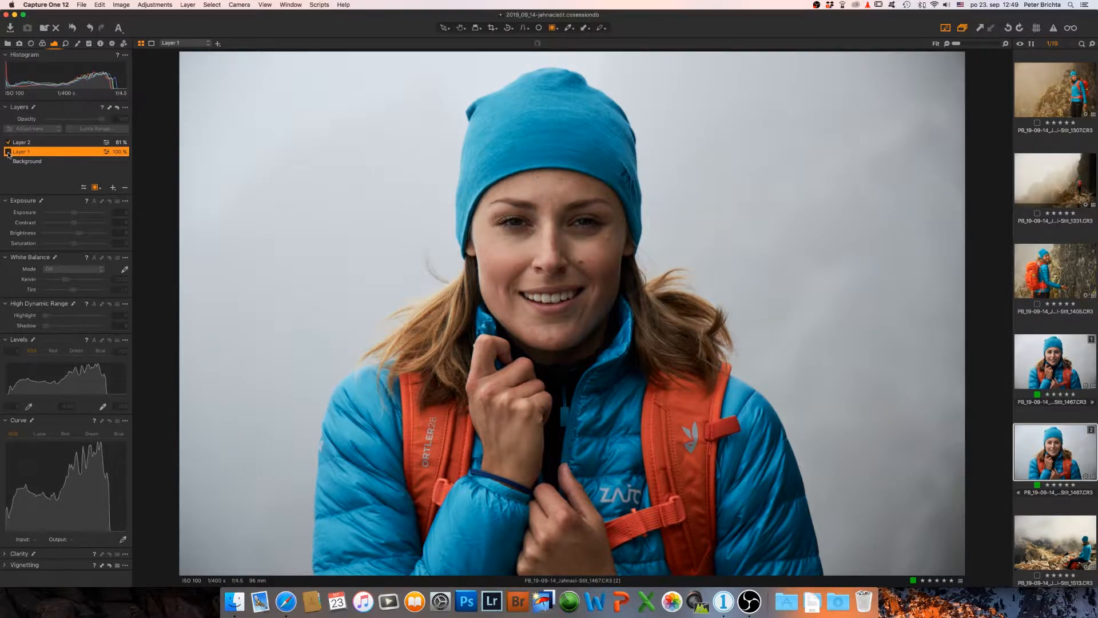
left_click(8, 152)
left_click_drag(102, 119, 98, 121)
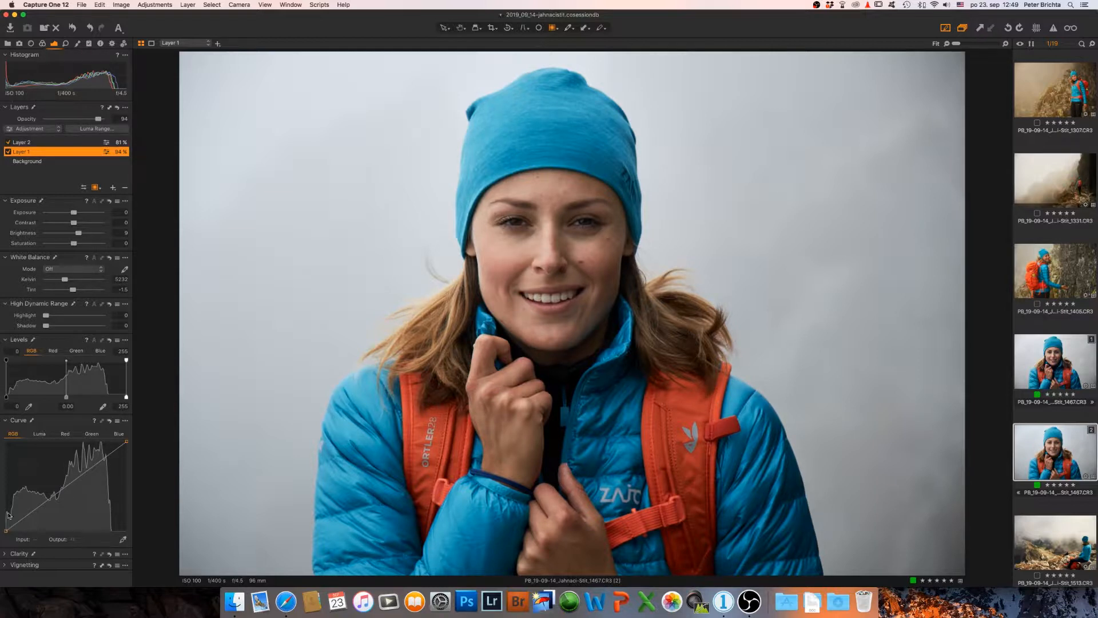
- Apply Punch clarity to Layer 1 with Clarity 15 and Structure 15
left_click(9, 557)
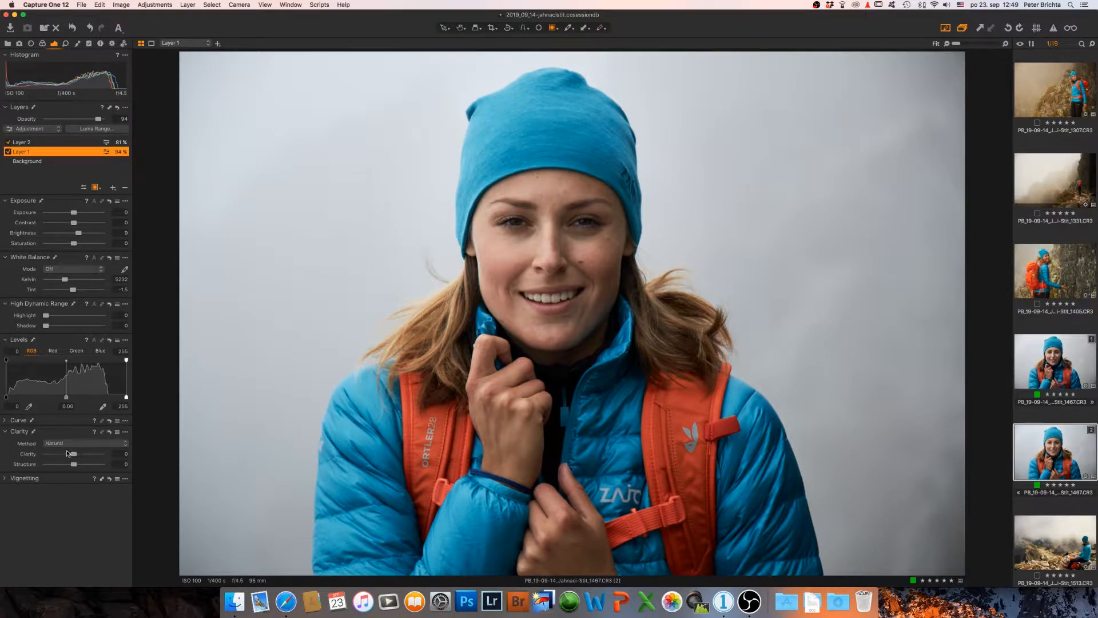
left_click(69, 445)
left_click(70, 451)
left_click_drag(73, 457, 80, 457)
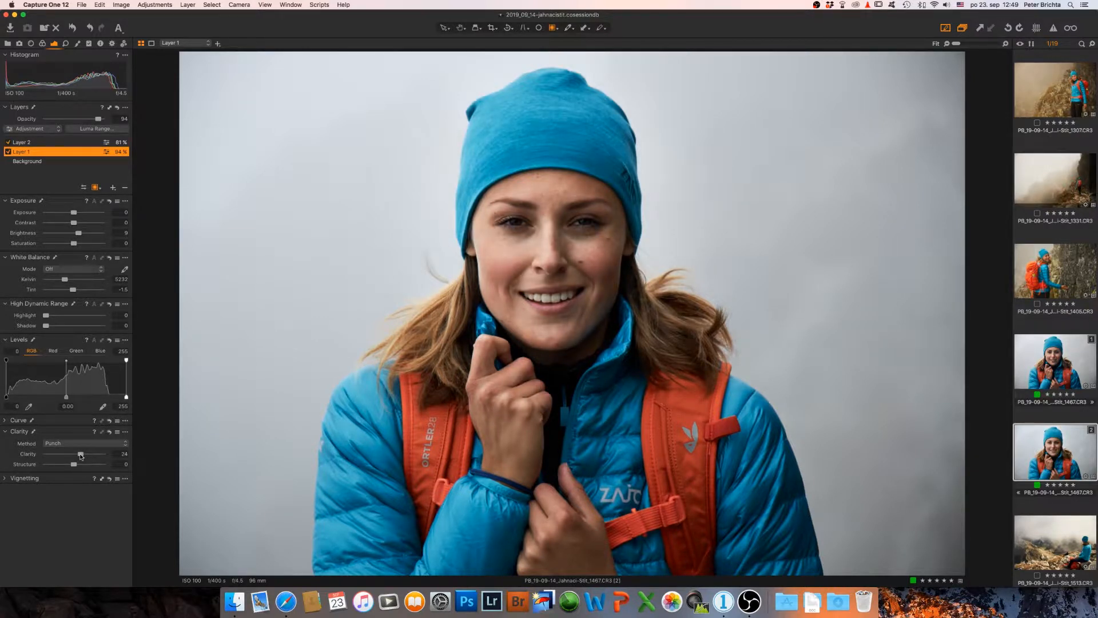
left_click_drag(81, 456, 78, 466)
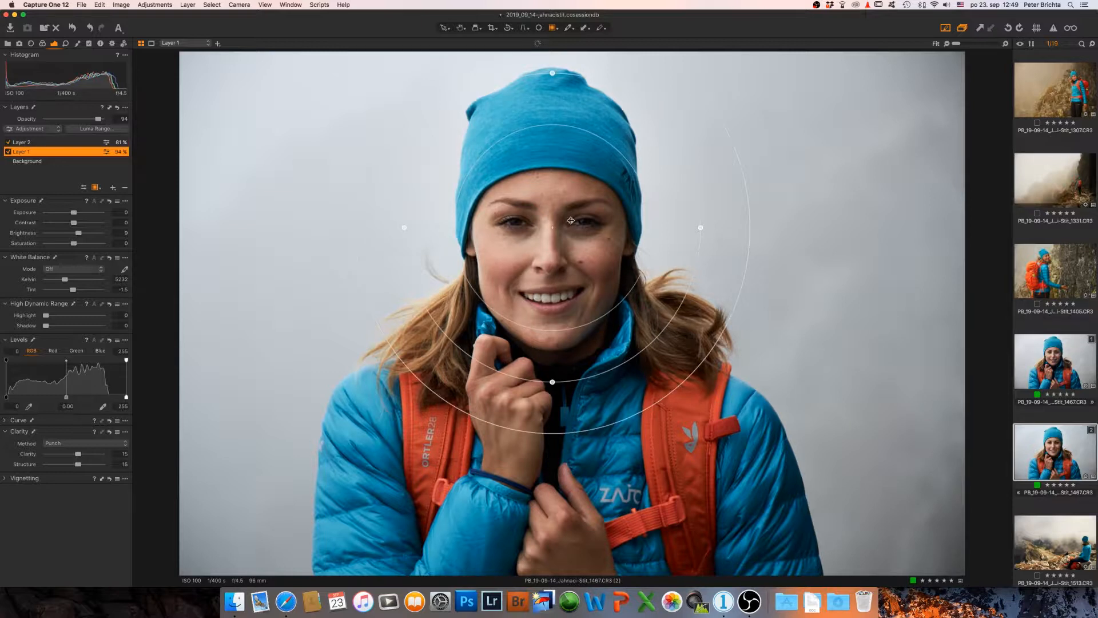
- Reset Layer 1's clarity, set the Background's Natural clarity to Clarity 17 and Structure 22, and inspect the face up close
left_click(31, 162)
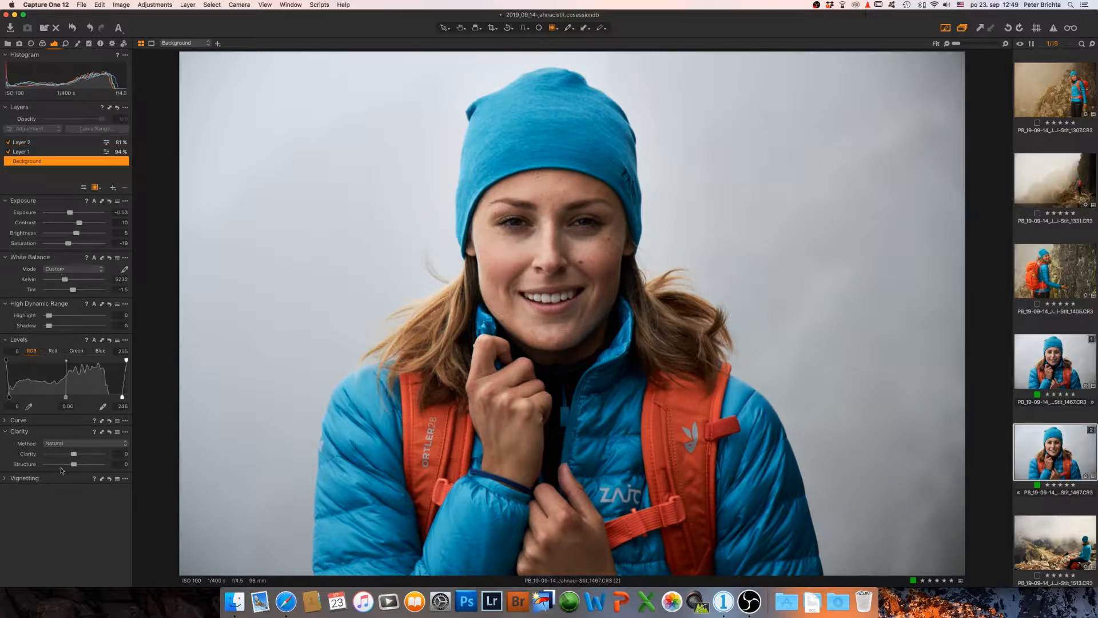
left_click(28, 153)
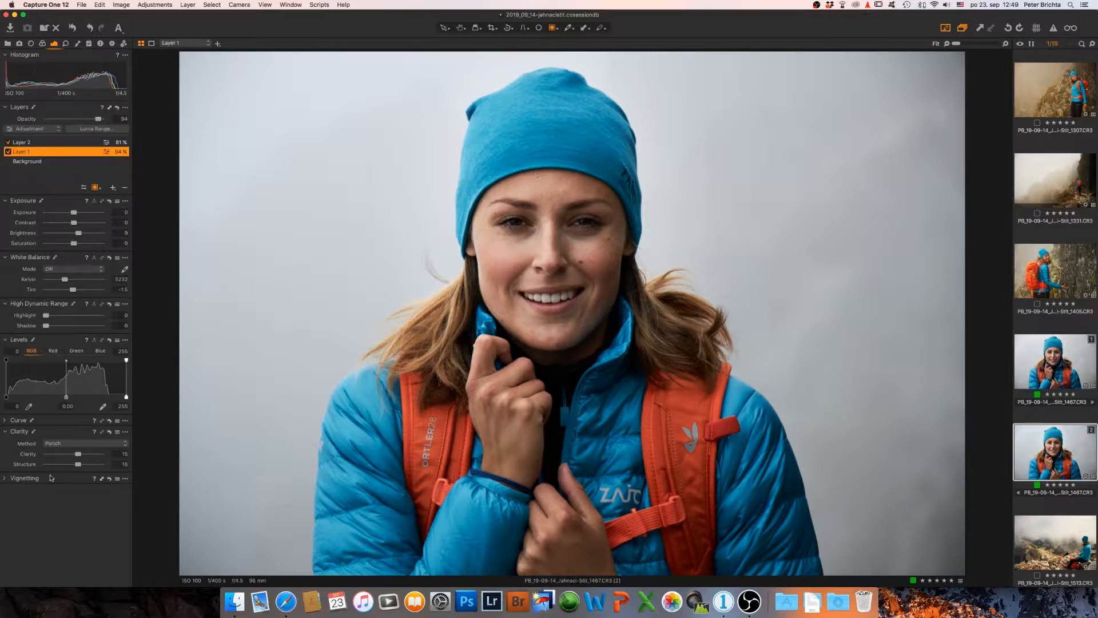
left_click(108, 432)
left_click(39, 162)
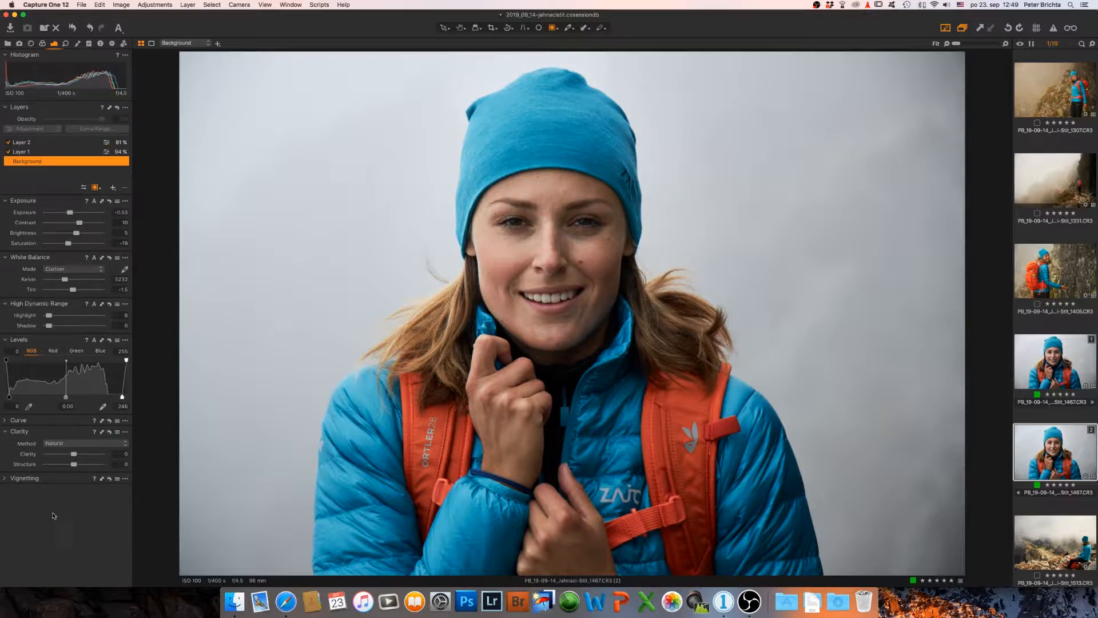
left_click_drag(77, 456, 80, 466)
scroll(590, 224, "up", 5)
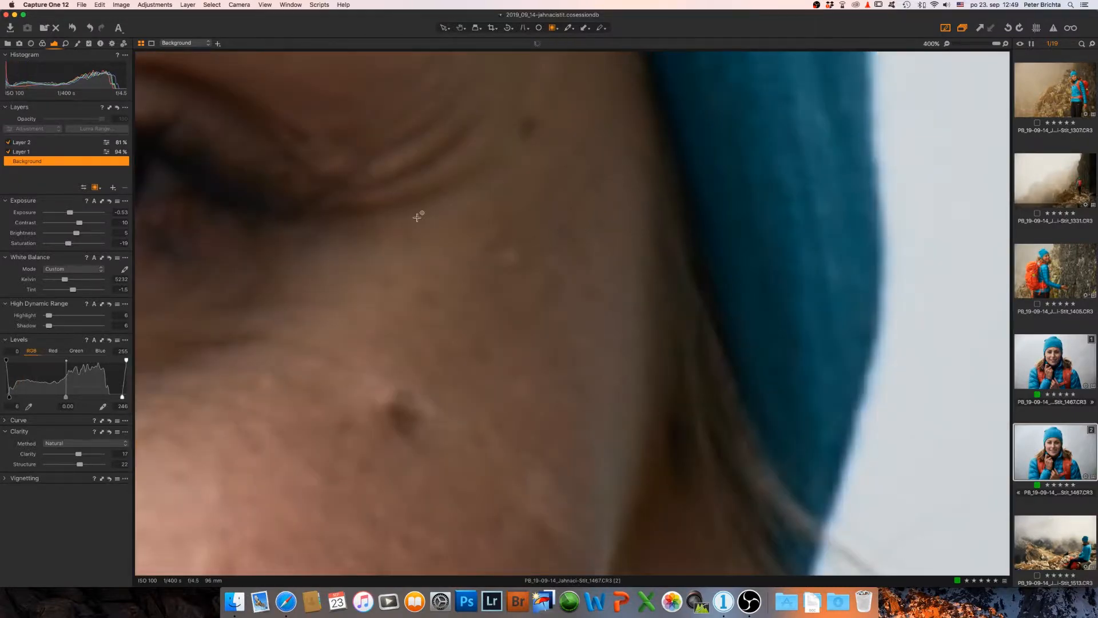
scroll(347, 207, "down", 3)
left_click_drag(300, 222, 663, 232)
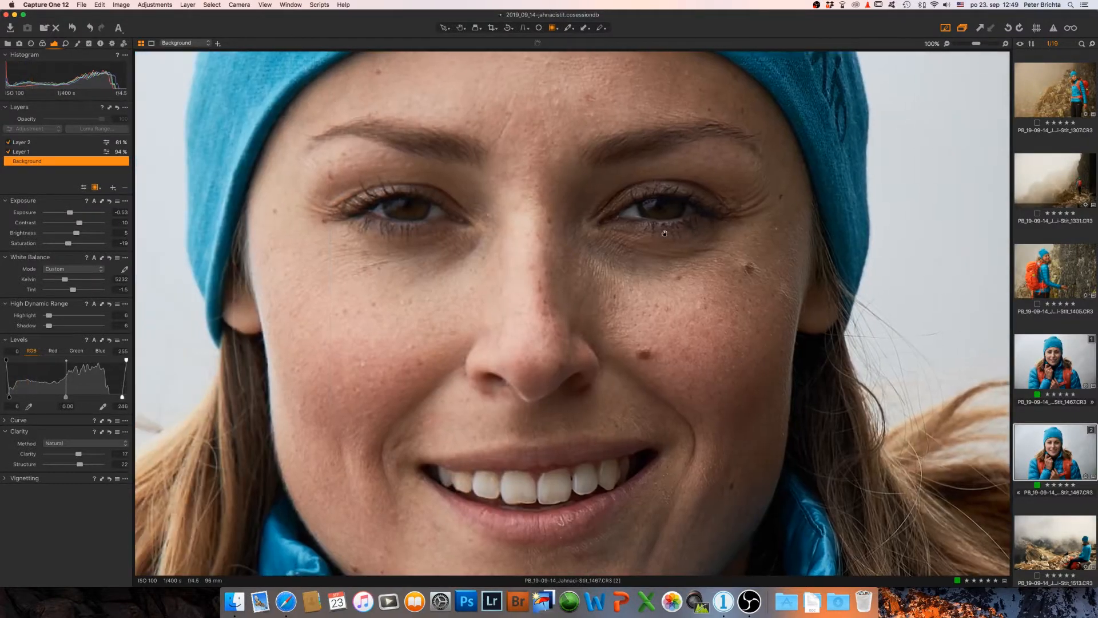
scroll(641, 240, "down", 5)
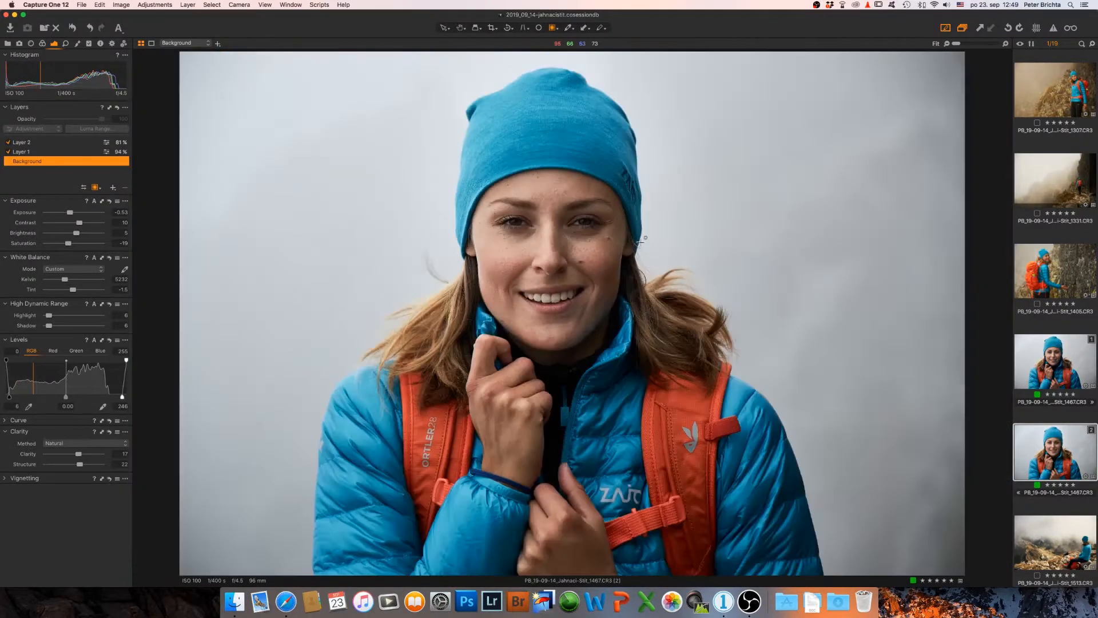
- Tint the Background's shadows slightly towards blue with Color Balance
left_click(43, 43)
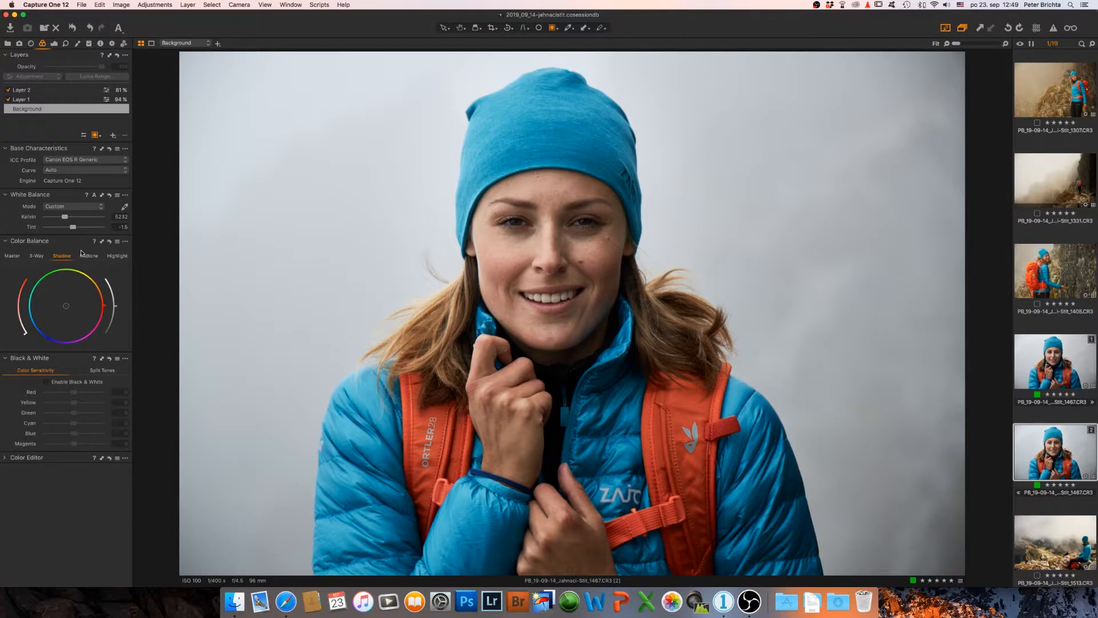
left_click(33, 257)
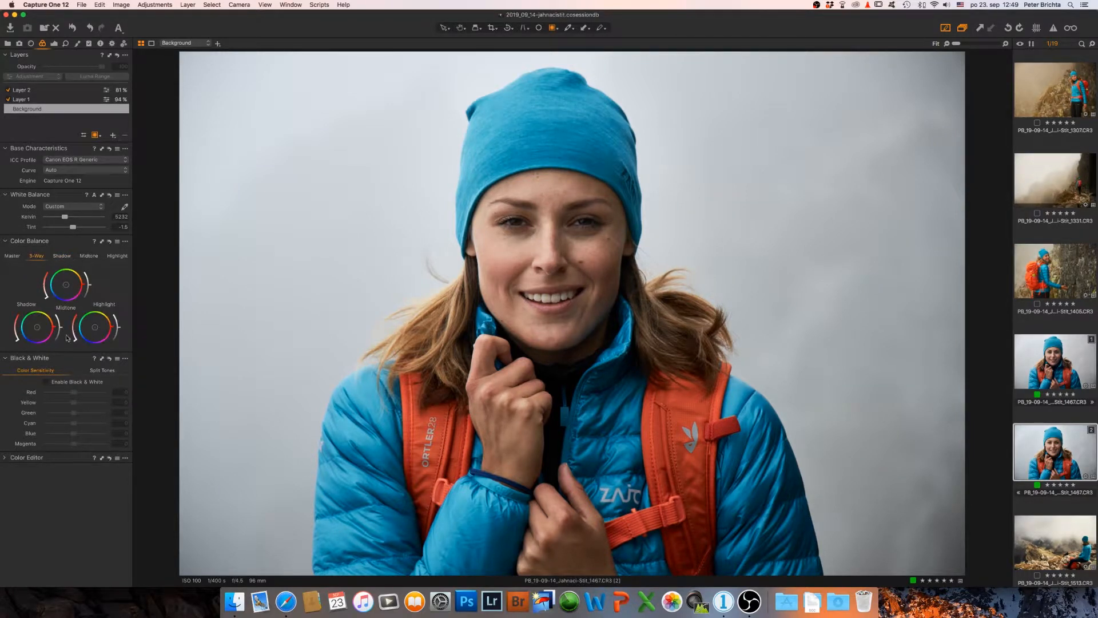
left_click(58, 257)
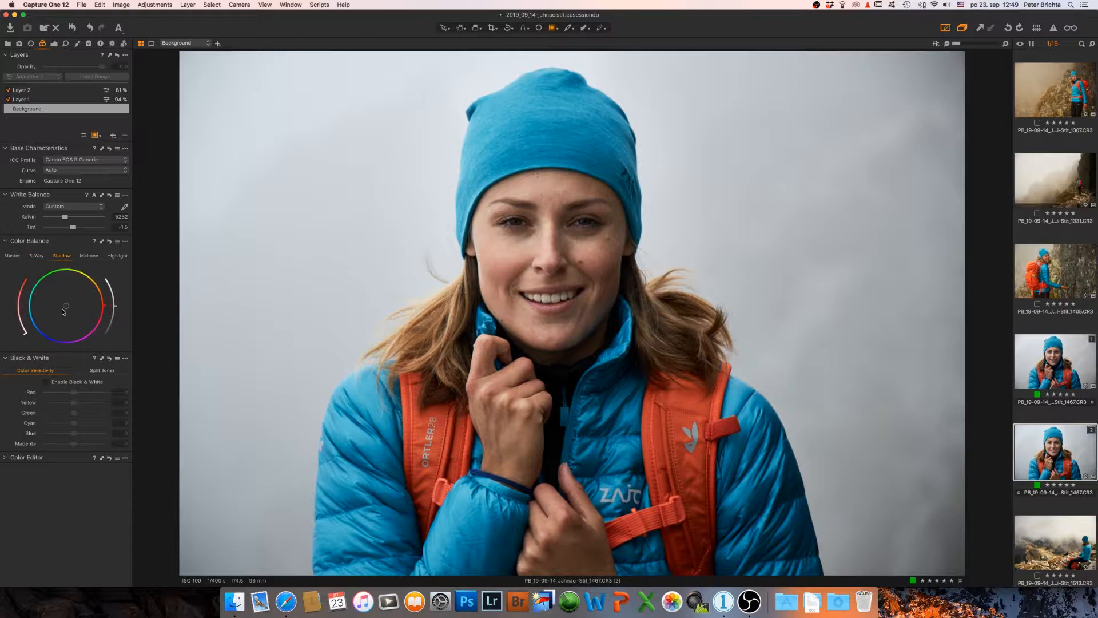
mouse_move(67, 307)
left_mouse_down()
mouse_move(48, 324)
mouse_move(54, 308)
mouse_move(62, 319)
left_mouse_up()
- Tint the highlights faintly warm yellow with low saturation in Color Balance and compare the grading on and off
left_click(89, 256)
left_click(118, 256)
mouse_move(65, 310)
left_mouse_down()
mouse_move(62, 301)
mouse_move(83, 296)
mouse_move(85, 317)
mouse_move(72, 322)
left_mouse_up()
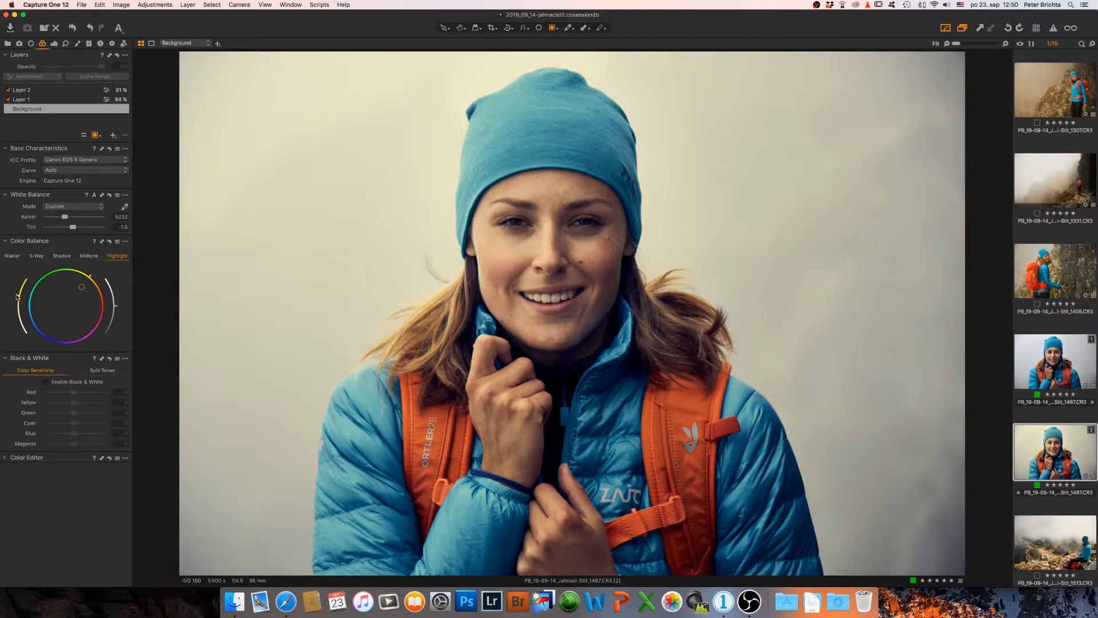
left_click_drag(18, 297, 21, 327)
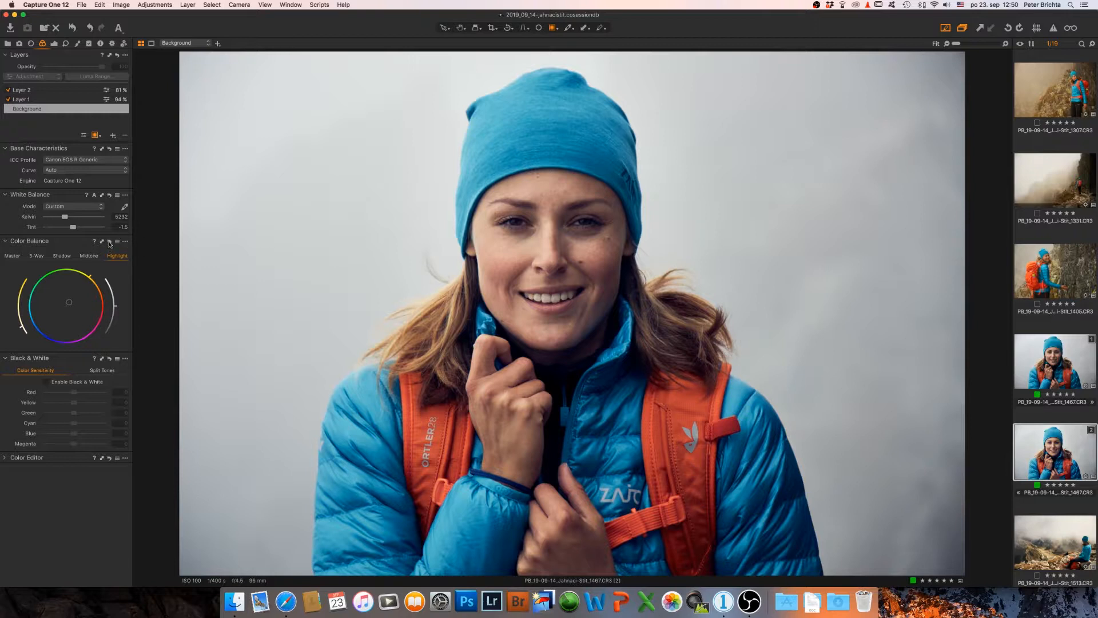
left_click(109, 241)
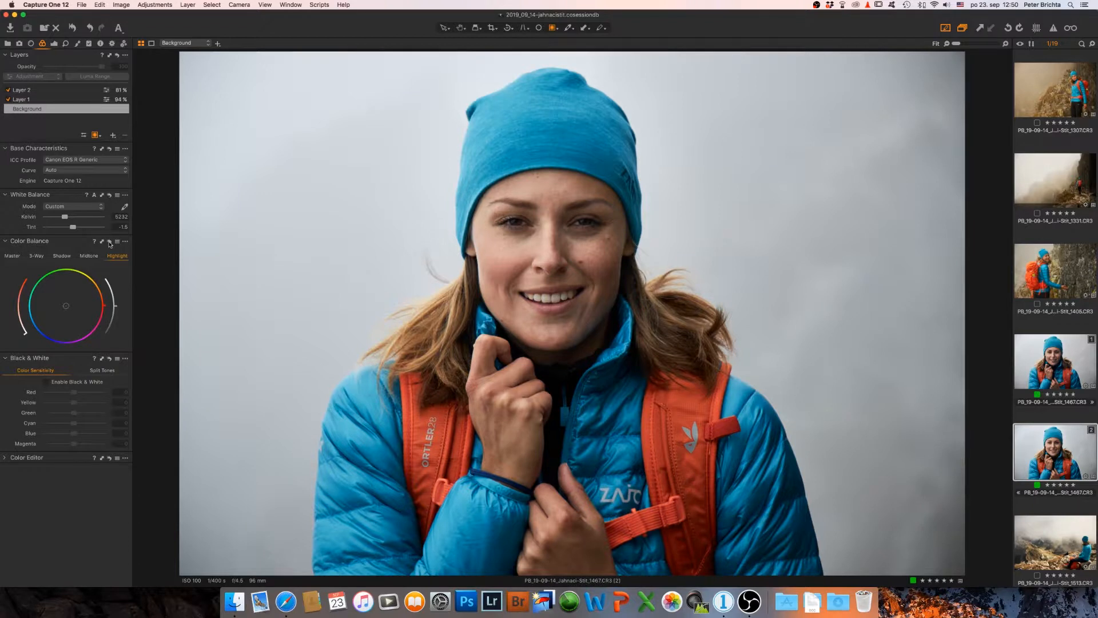
left_click(109, 242)
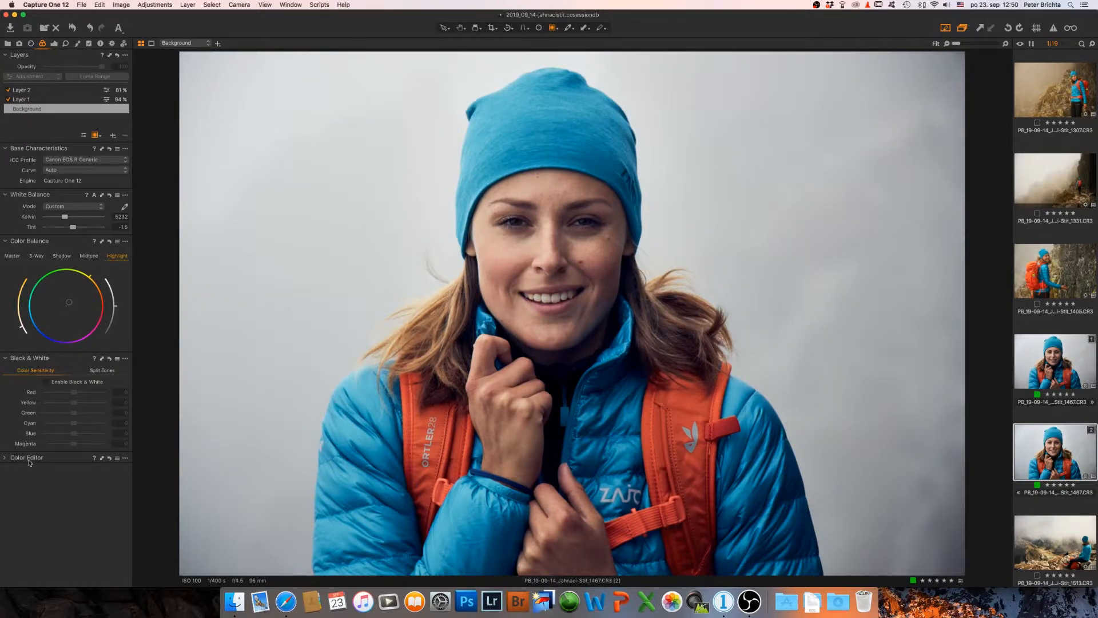
- Sample the blue jacket in the basic Color Editor, set its Saturation to 10.3 and Lightness to -7.7, and compare before and after
left_click(4, 461)
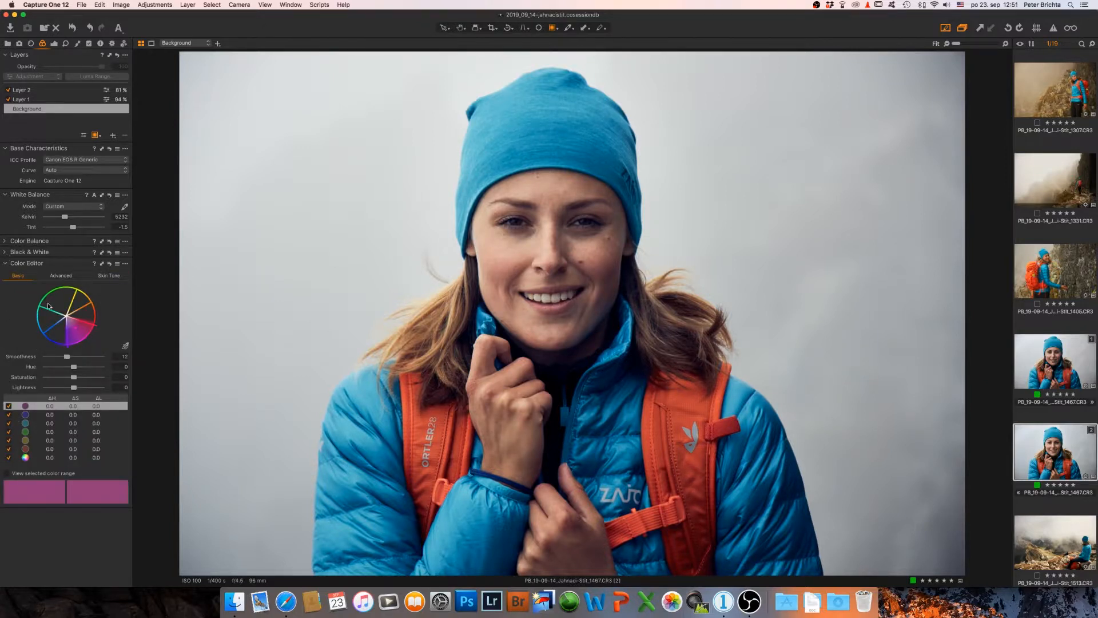
left_click(60, 276)
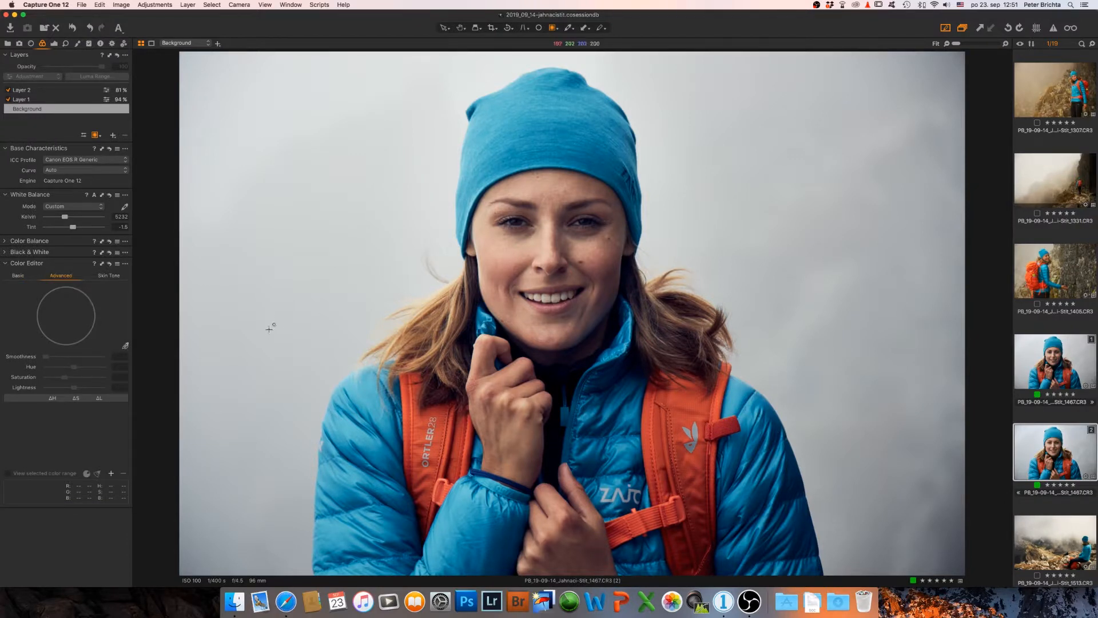
left_click(100, 276)
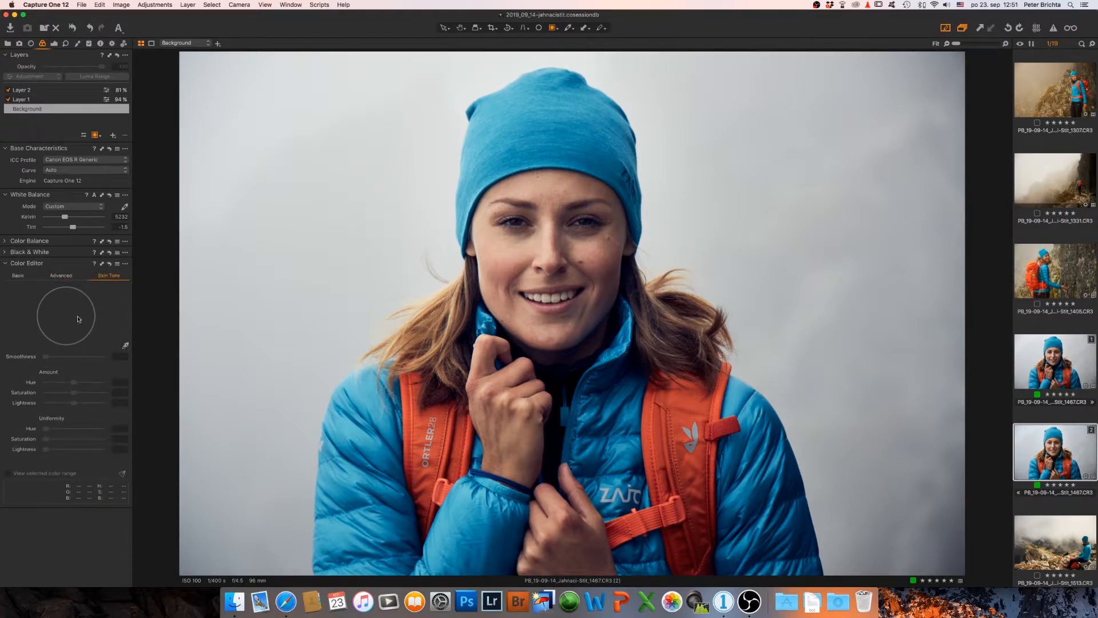
left_click(18, 277)
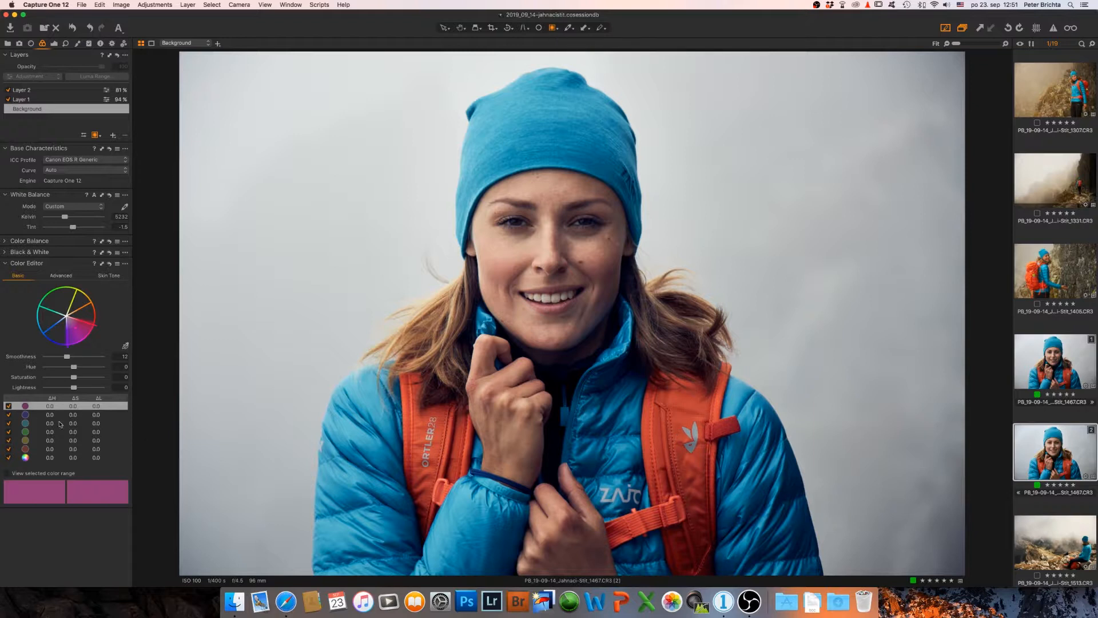
left_click(125, 345)
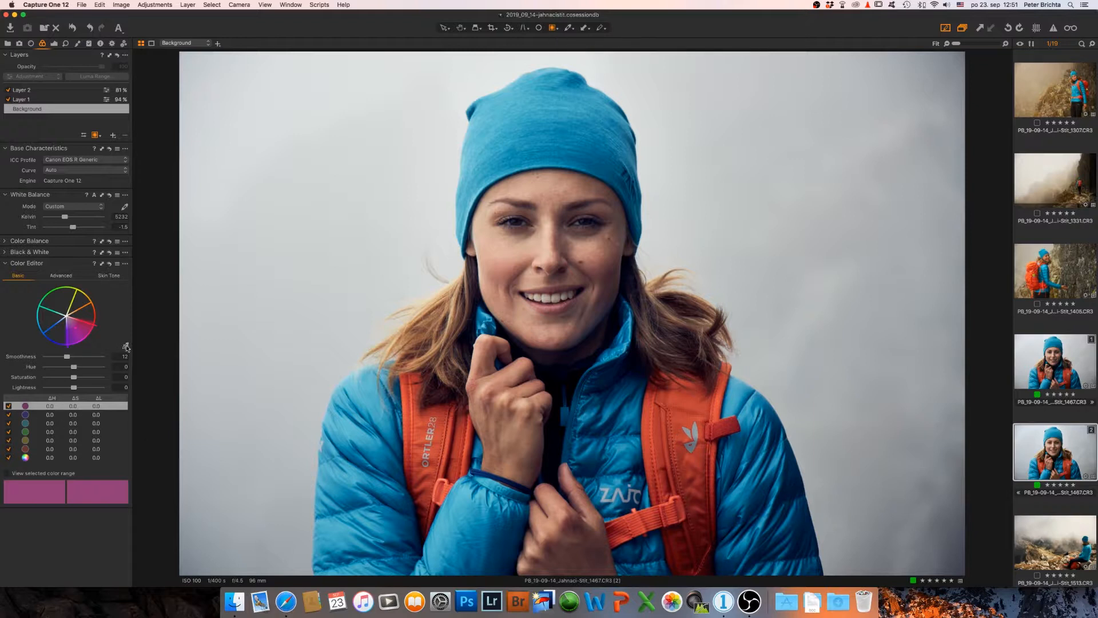
left_click(482, 528)
left_click(7, 474)
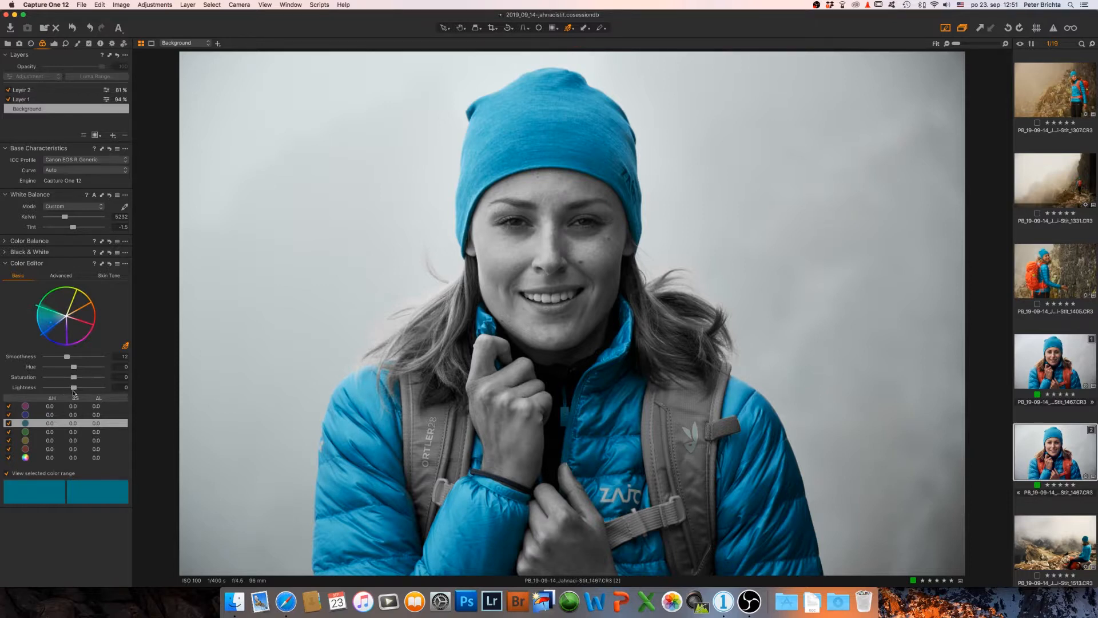
mouse_move(74, 387)
left_mouse_down()
mouse_move(53, 390)
mouse_move(78, 379)
left_mouse_up()
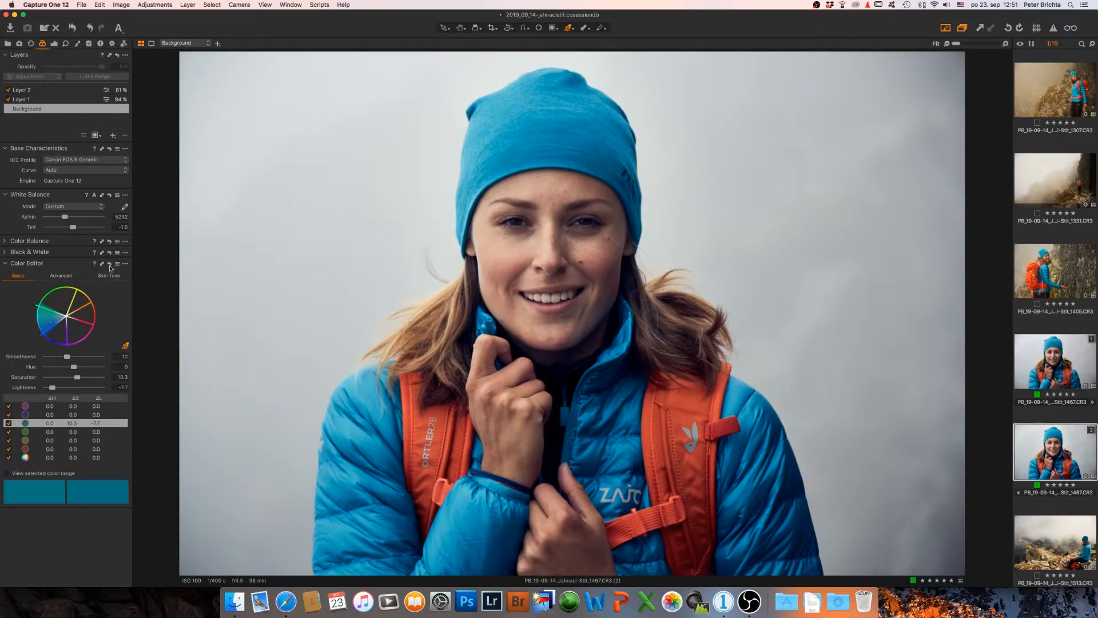
left_click(110, 265)
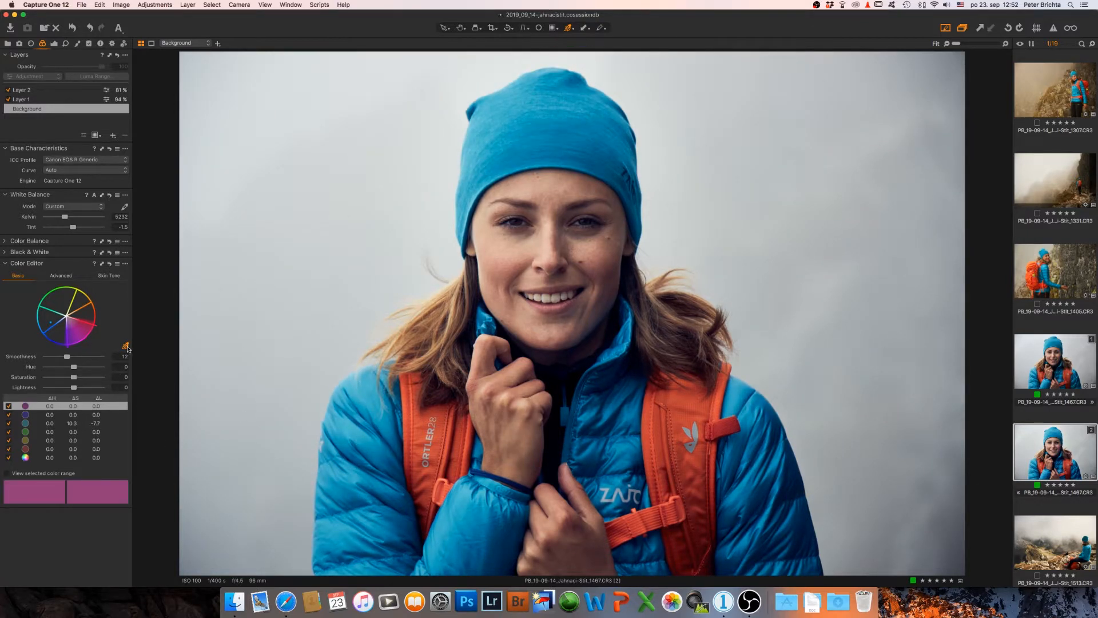
- Sample the orange backpack strap and set its Smoothness to the minimum, Saturation to 9.4 and Lightness to 0.3
left_click(697, 401)
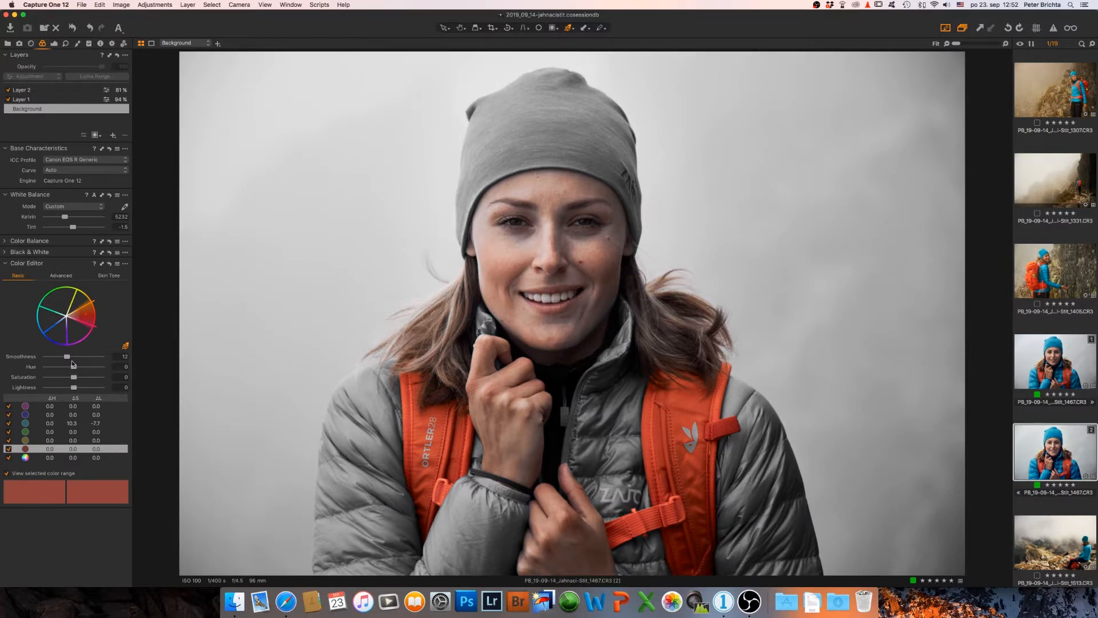
left_click_drag(67, 357, 40, 360)
left_click_drag(74, 380, 74, 389)
left_click_drag(75, 388, 73, 388)
left_click(7, 474)
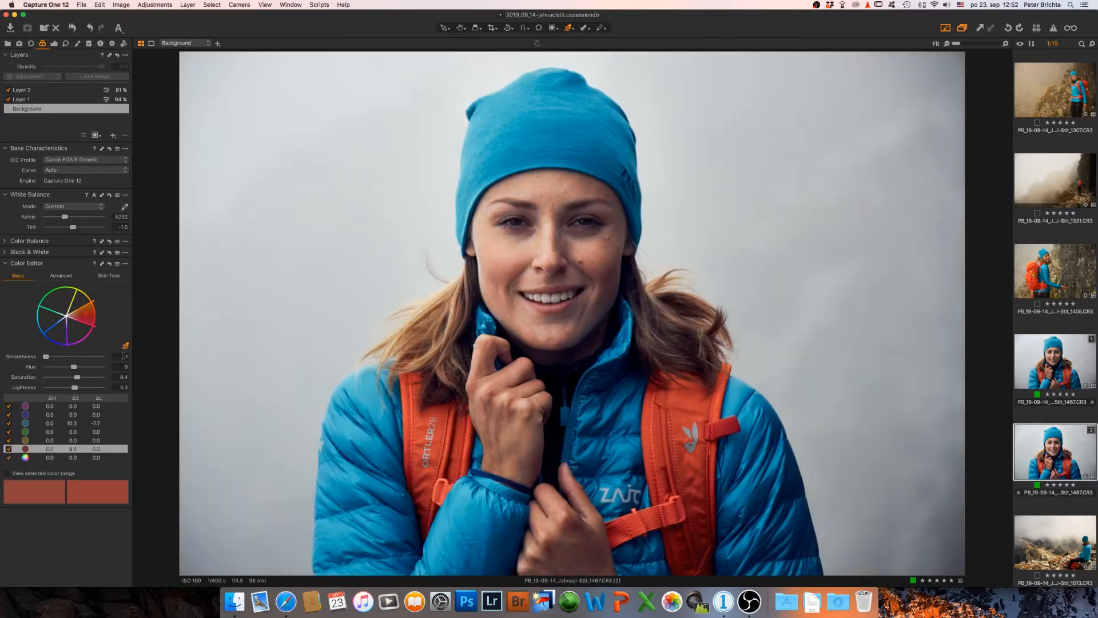
- Sample the forehead's skin tone, set Smoothness to 30, and set Uniformity to Hue 38.5, Saturation 32 and Lightness 31.9
left_click(104, 277)
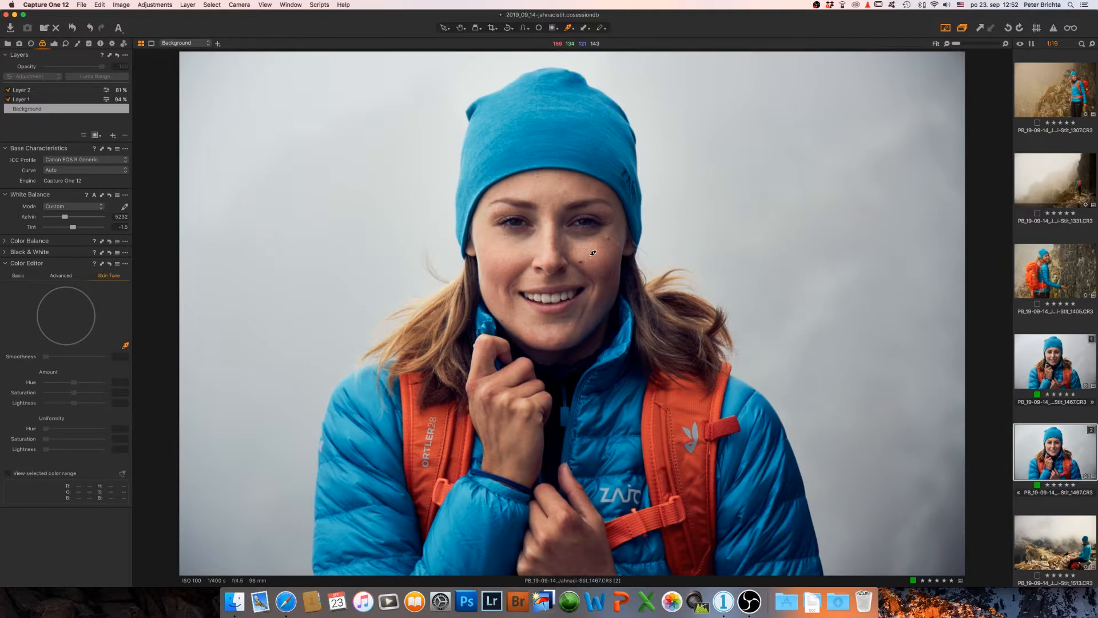
left_click(549, 199)
left_click(8, 473)
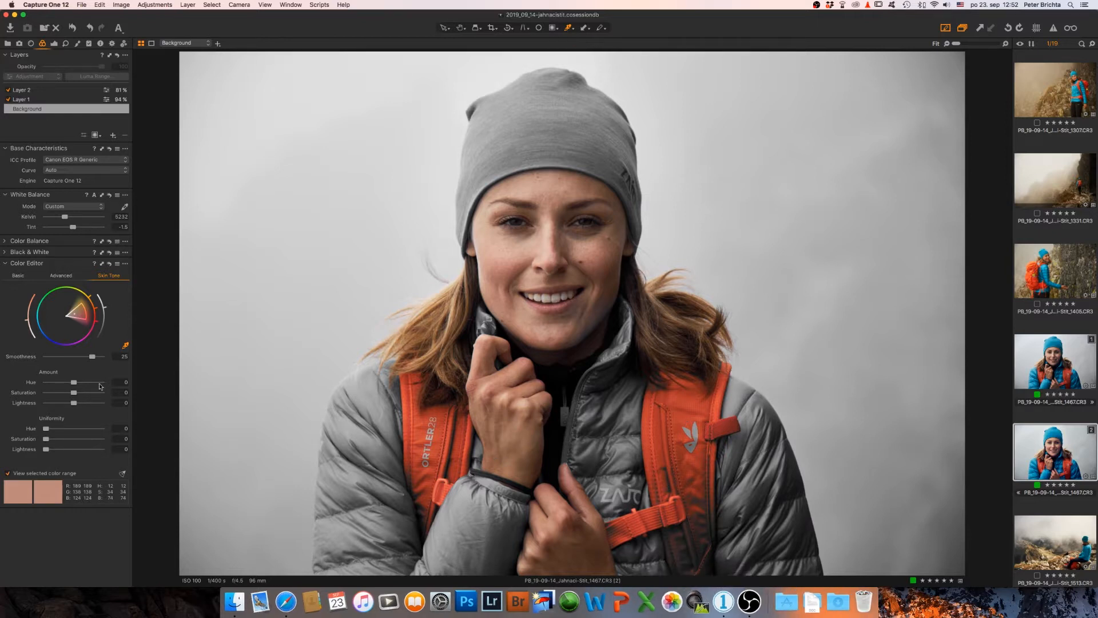
left_click_drag(96, 358, 104, 357)
left_click(64, 440)
left_click(67, 429)
left_click(63, 450)
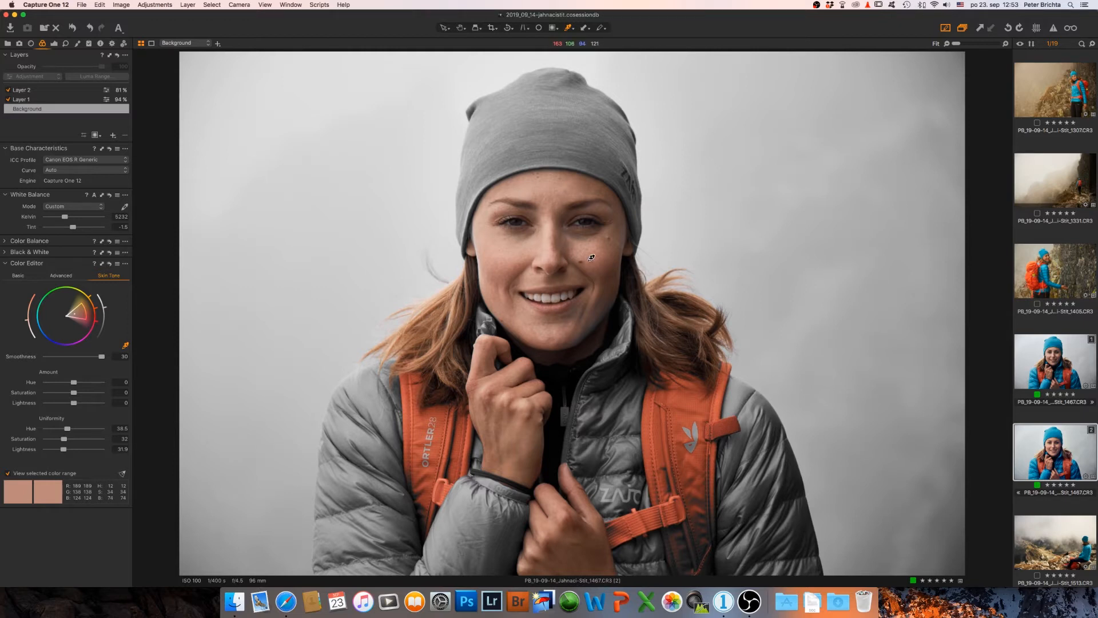
left_click(7, 474)
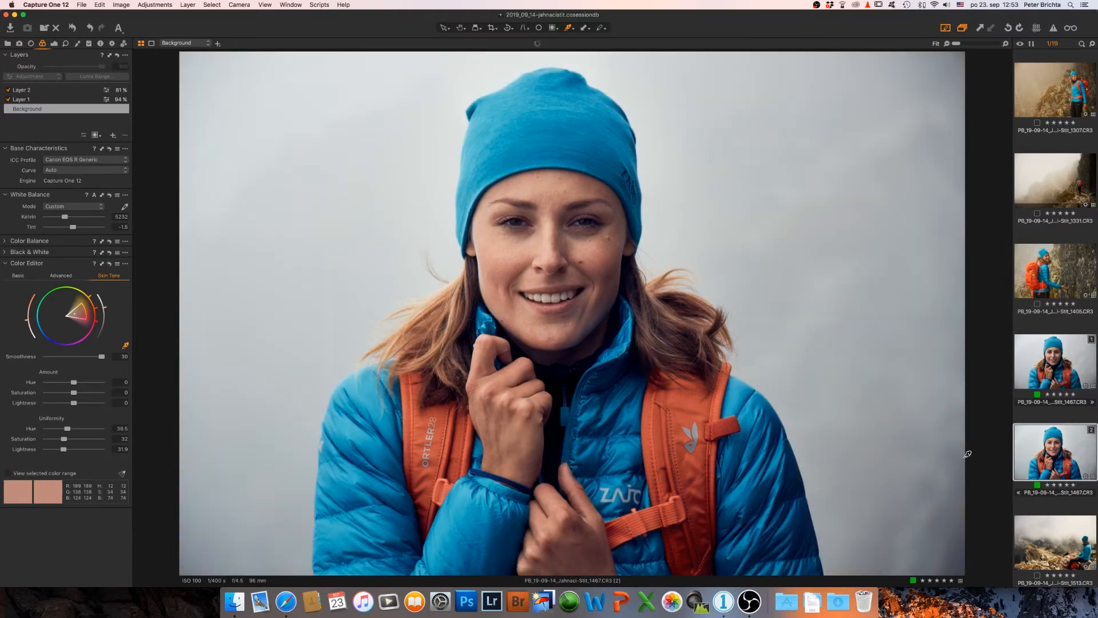
- Create a new unedited variant of the portrait and compare it repeatedly with the edited variant
right_click(1056, 455)
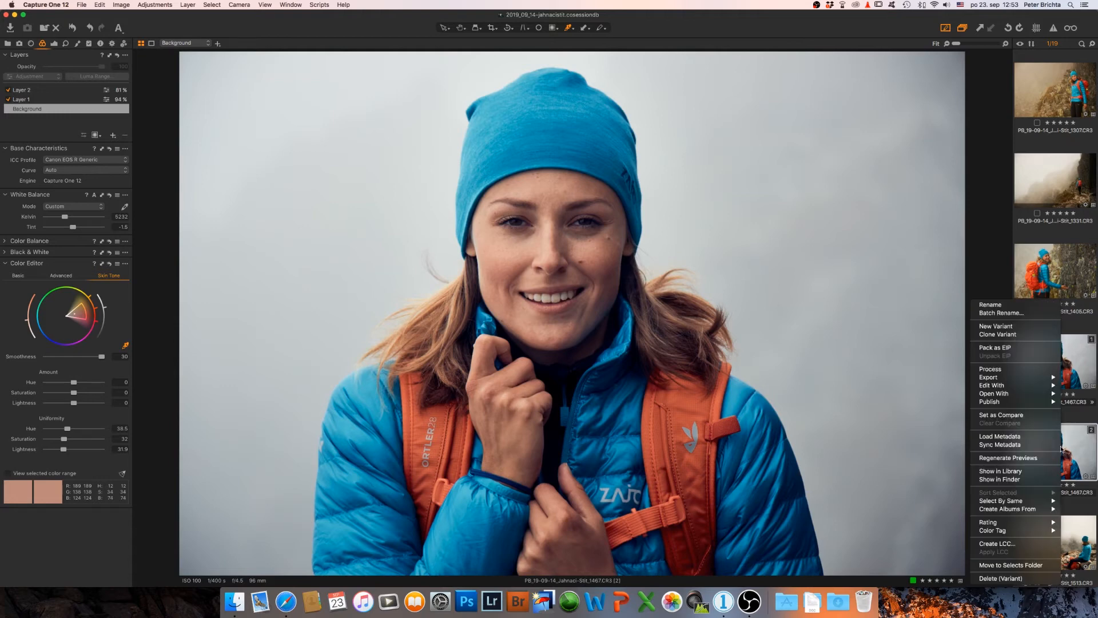
left_click(1014, 328)
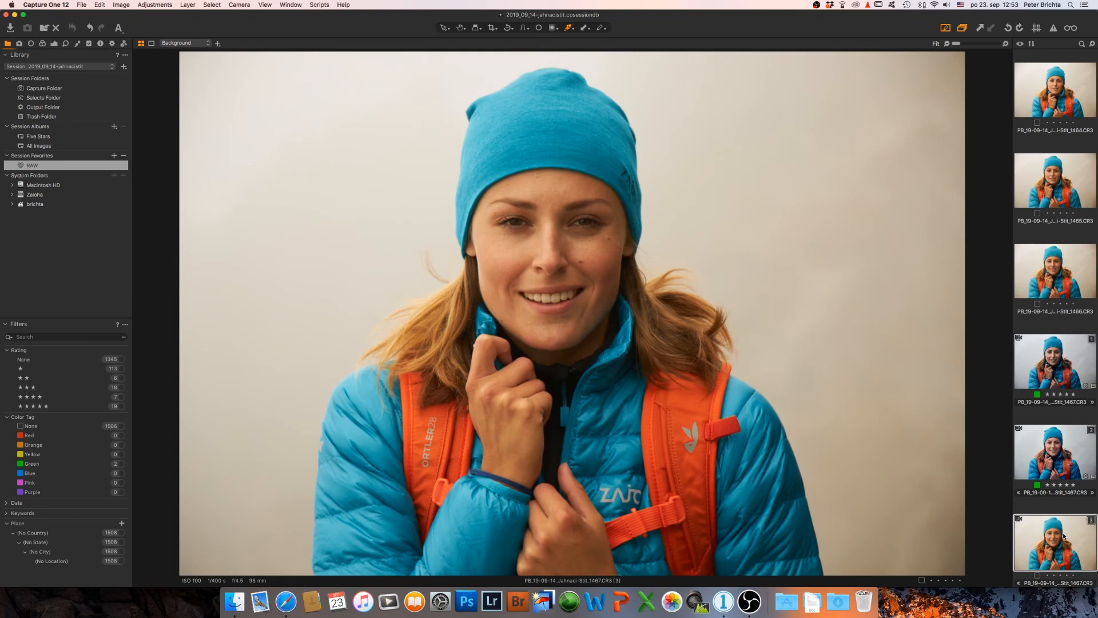
key("Left")
key("Right")
key("Left")
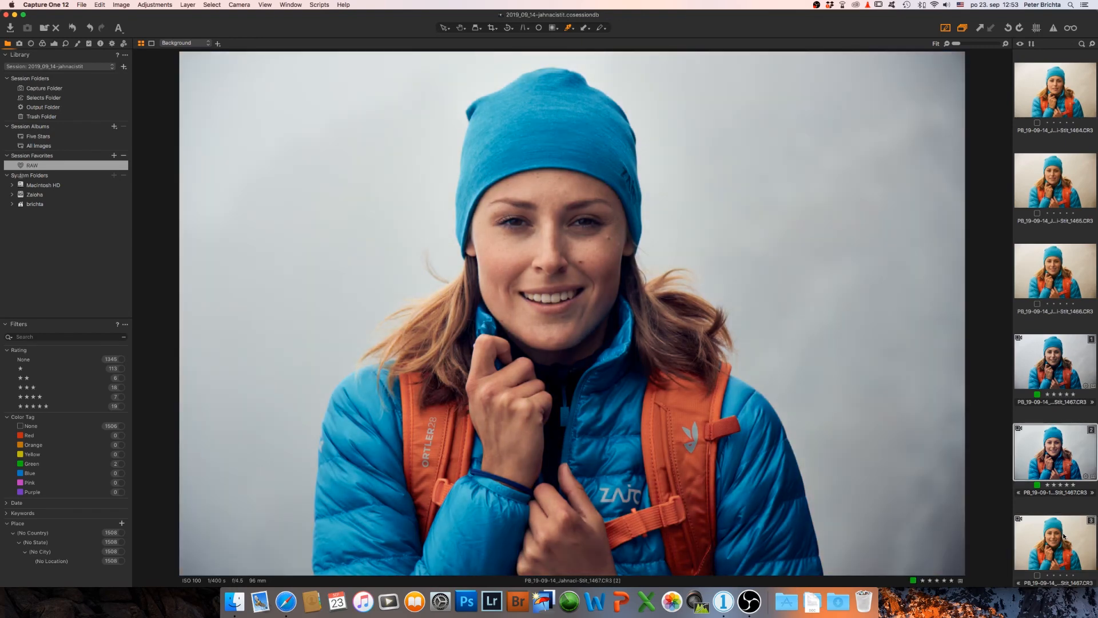
key("Right")
key("Left")
key("Right")
key("Left")
key("Right")
key("Left")
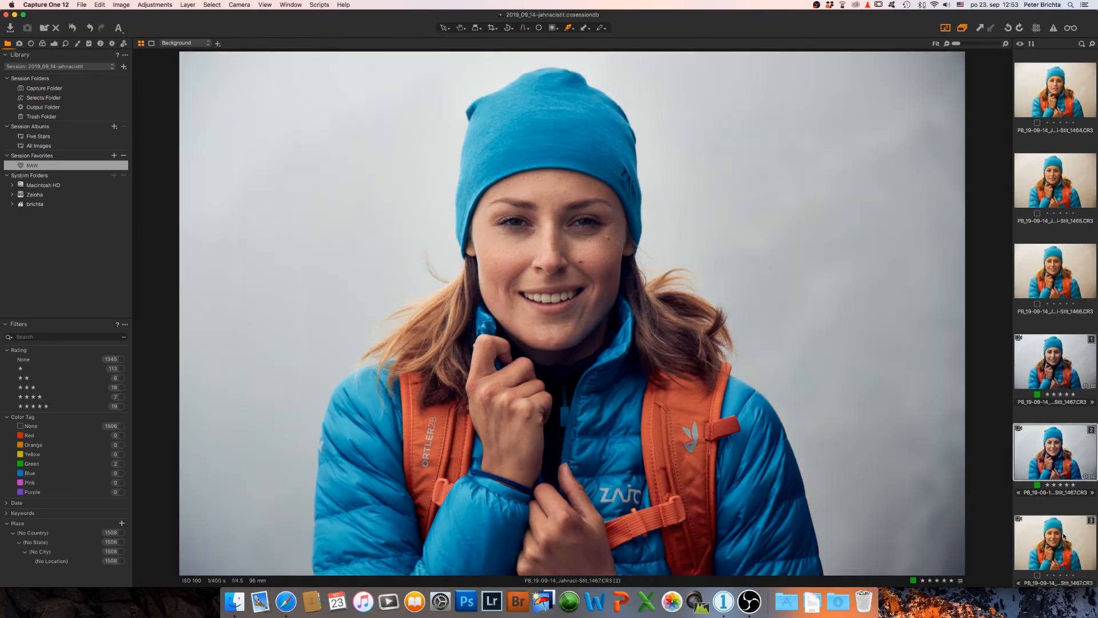